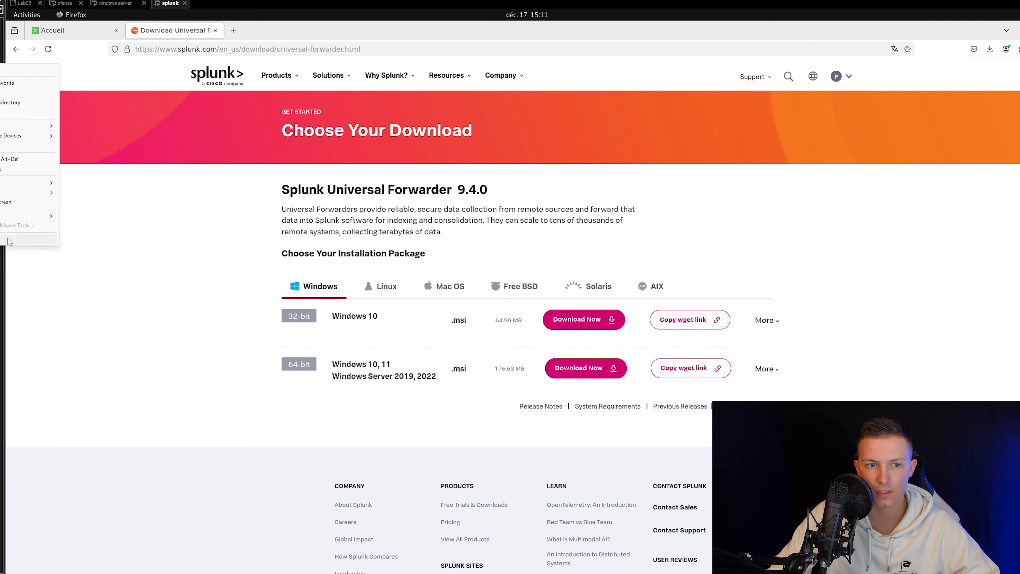
# Open the splunk virtual machine's settings and set its folder sharing to Always enabled.
pyautogui.hotkey('ctrl', 'd')
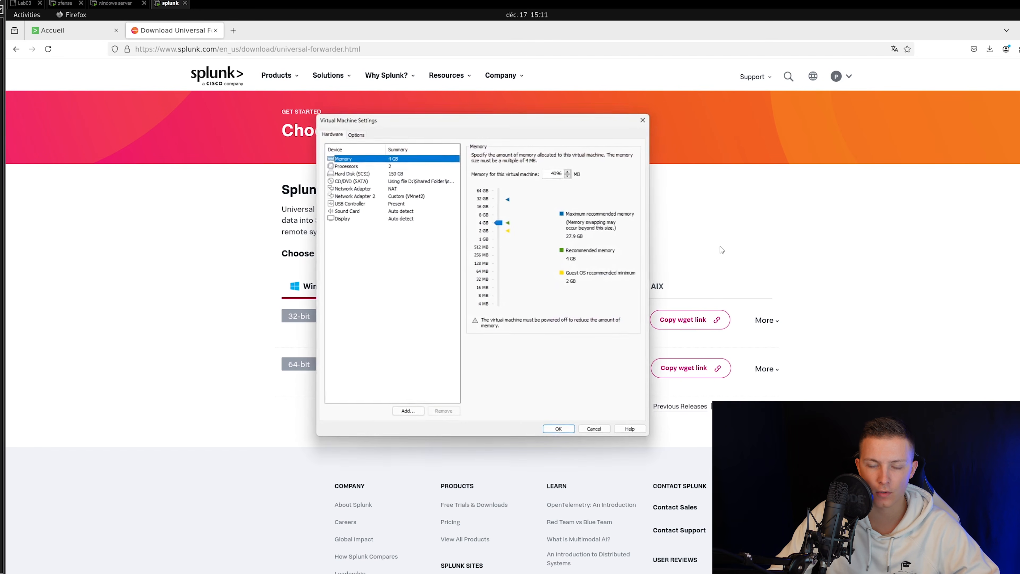
pyautogui.moveTo(420, 125); pyautogui.dragTo(421, 154)
pyautogui.click(361, 165)
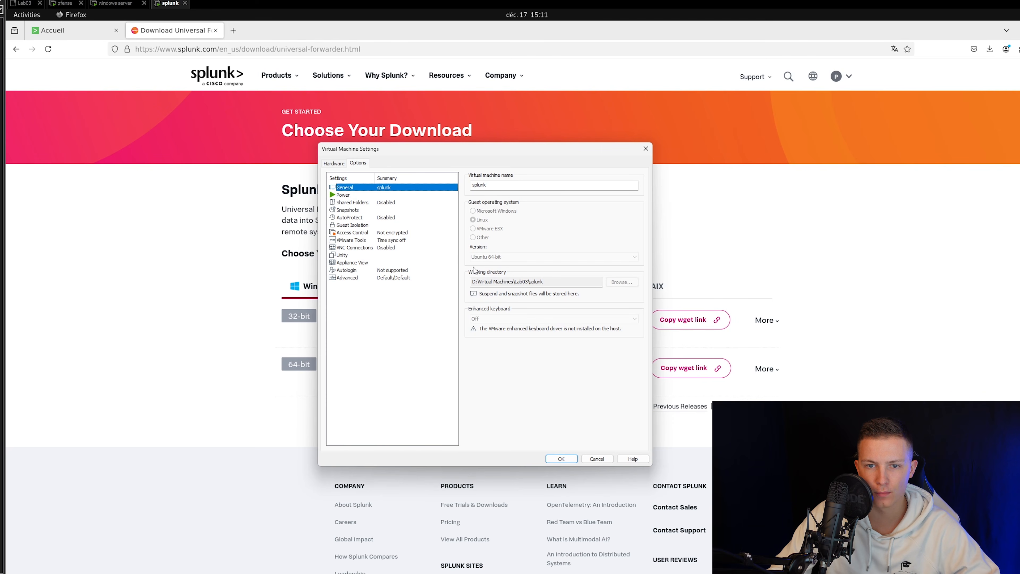
pyautogui.click(353, 203)
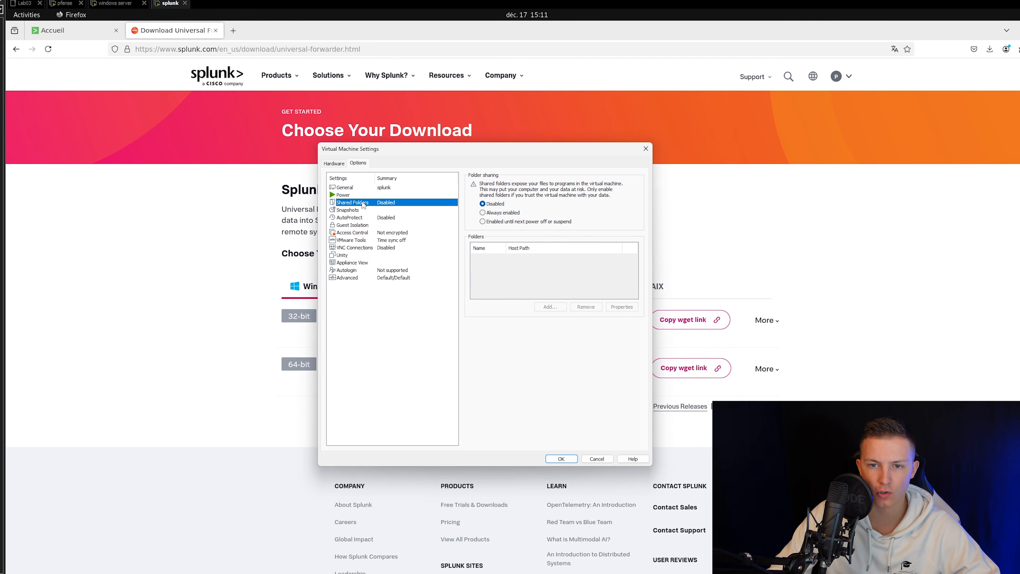
pyautogui.click(484, 213)
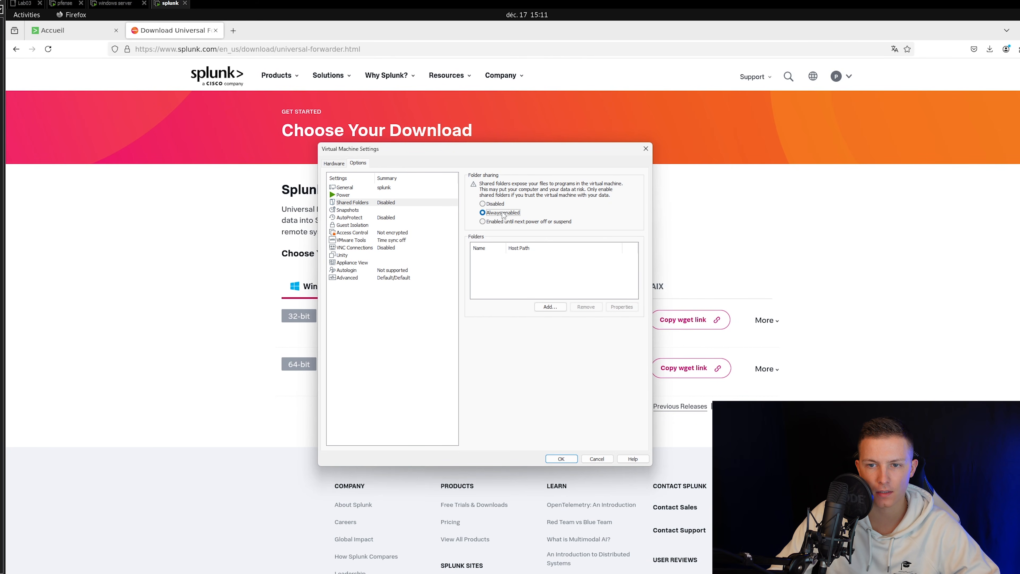
# Add D:\Shared Folder\vmware as an enabled shared folder named vmware for the splunk machine and save the settings.
pyautogui.click(551, 309)
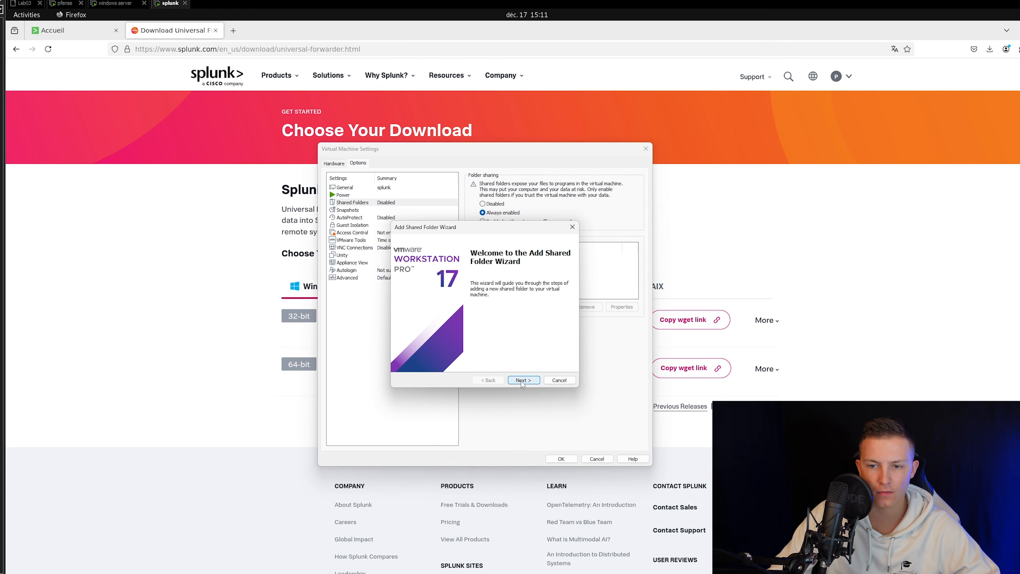
pyautogui.click(522, 380)
pyautogui.click(556, 274)
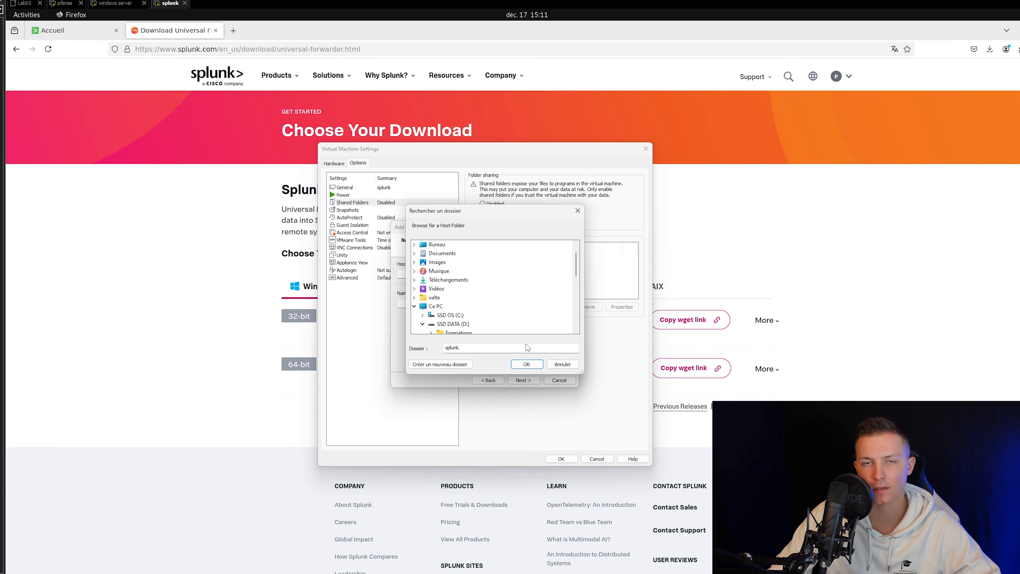
pyautogui.scroll(-3, 489, 283)
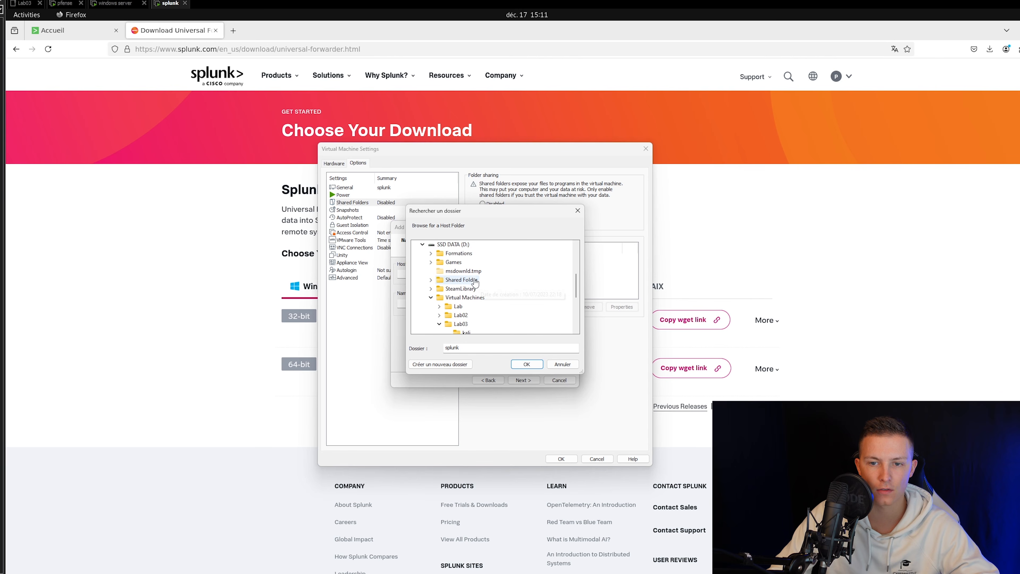
pyautogui.doubleClick(461, 279)
pyautogui.click(463, 315)
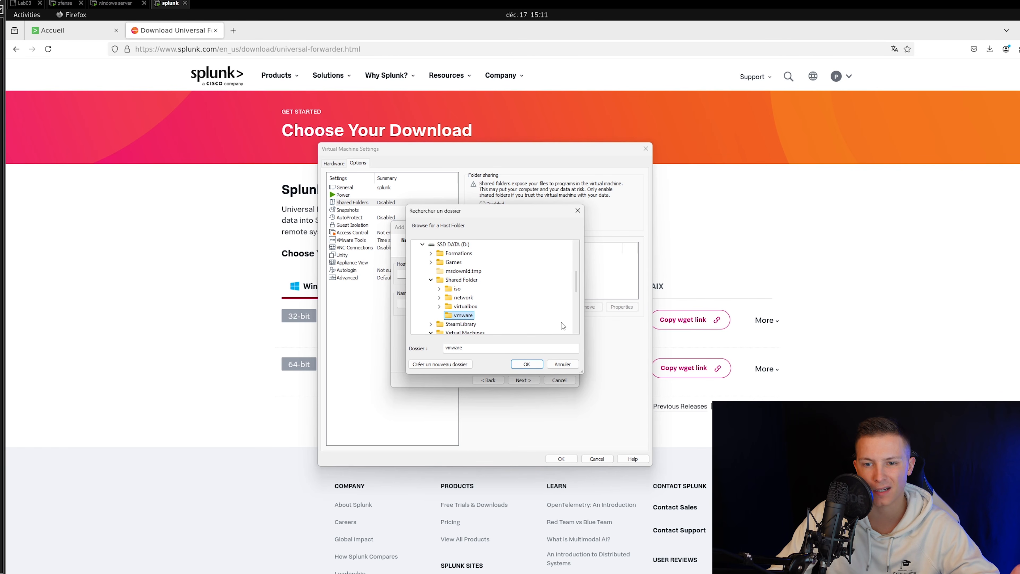
pyautogui.click(527, 364)
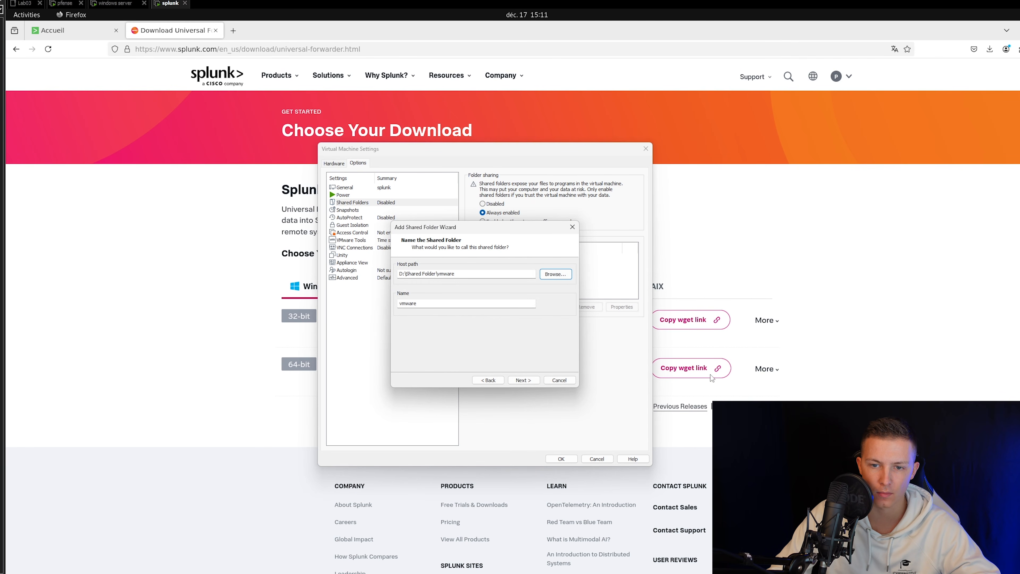
pyautogui.click(527, 380)
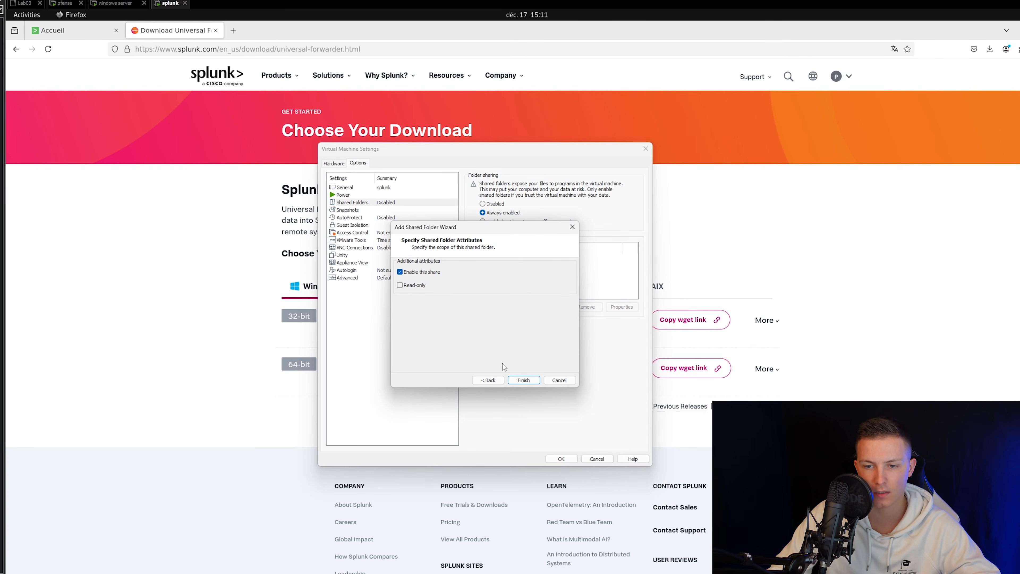
pyautogui.click(524, 380)
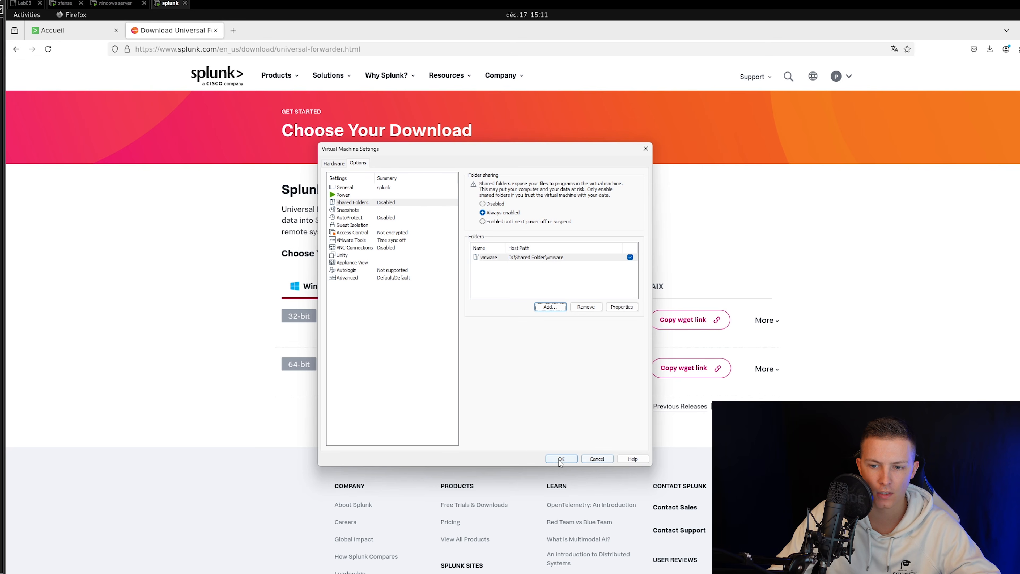
pyautogui.click(561, 458)
# Bring up the splunk machine's file manager and browse the computer to the mnt/hgfs folder.
pyautogui.press('super')
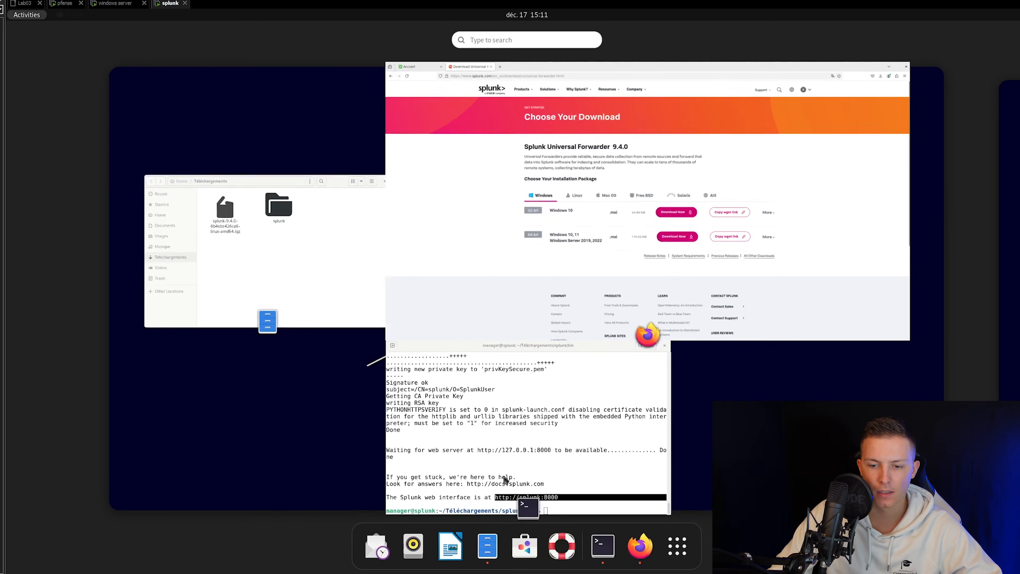
pyautogui.click(317, 273)
pyautogui.moveTo(257, 54); pyautogui.dragTo(402, 185)
pyautogui.click(209, 359)
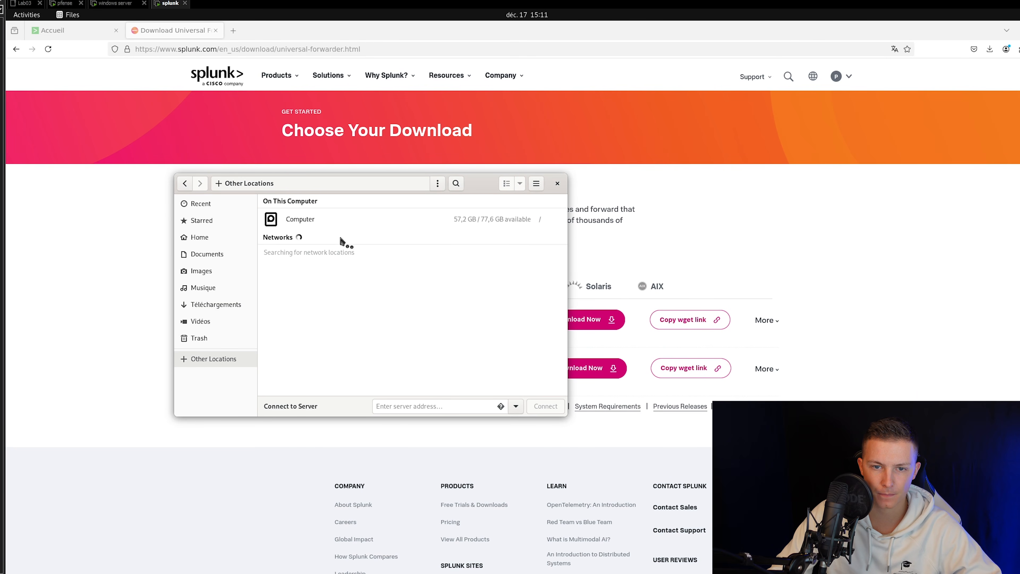
pyautogui.click(336, 224)
pyautogui.doubleClick(526, 336)
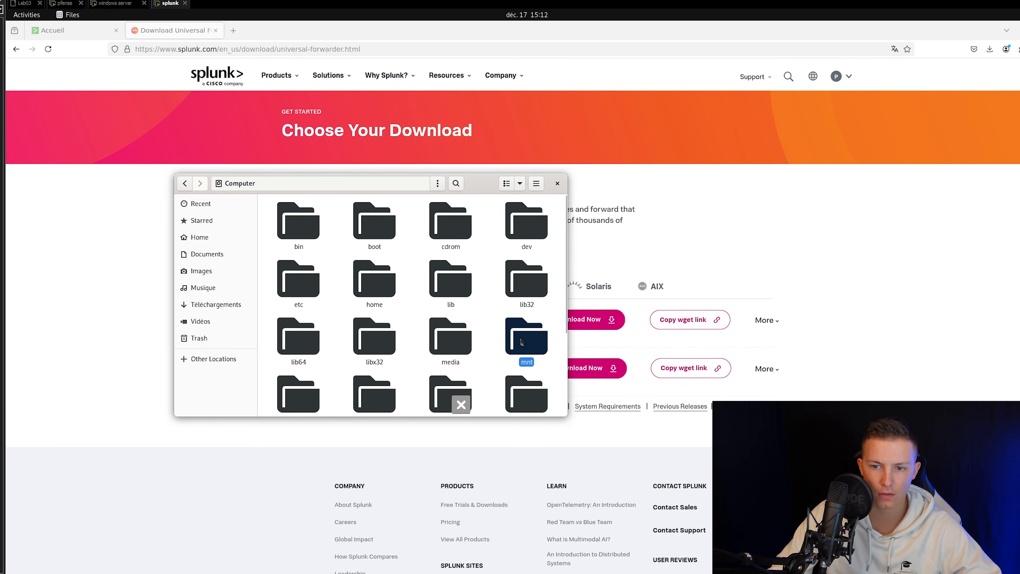
pyautogui.doubleClick(312, 223)
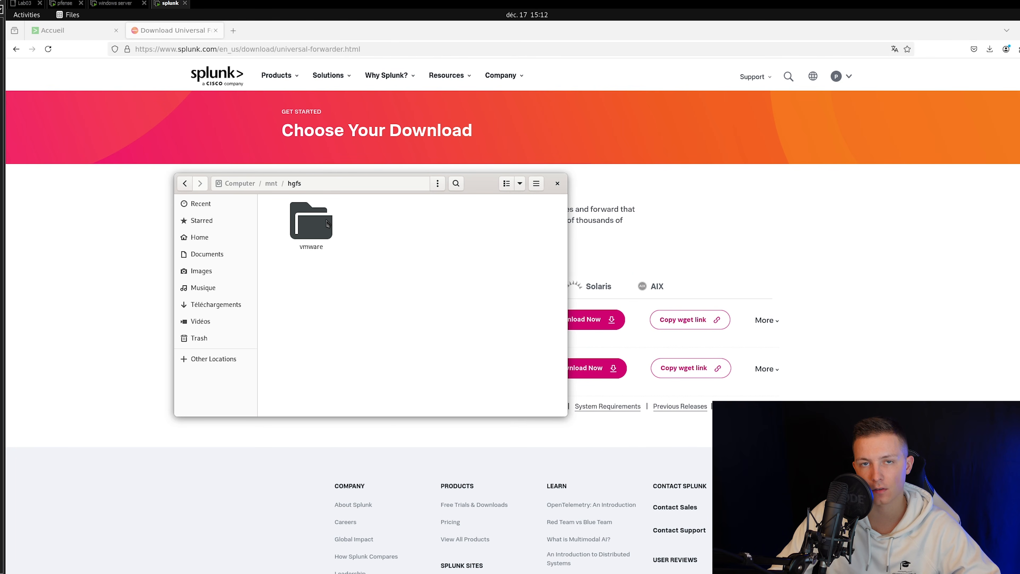
# Open the vmware share, select the splunkforwarder 9.3.2 installer to check it, and close the file manager.
pyautogui.moveTo(332, 284); pyautogui.dragTo(284, 204)
pyautogui.doubleClick(315, 209)
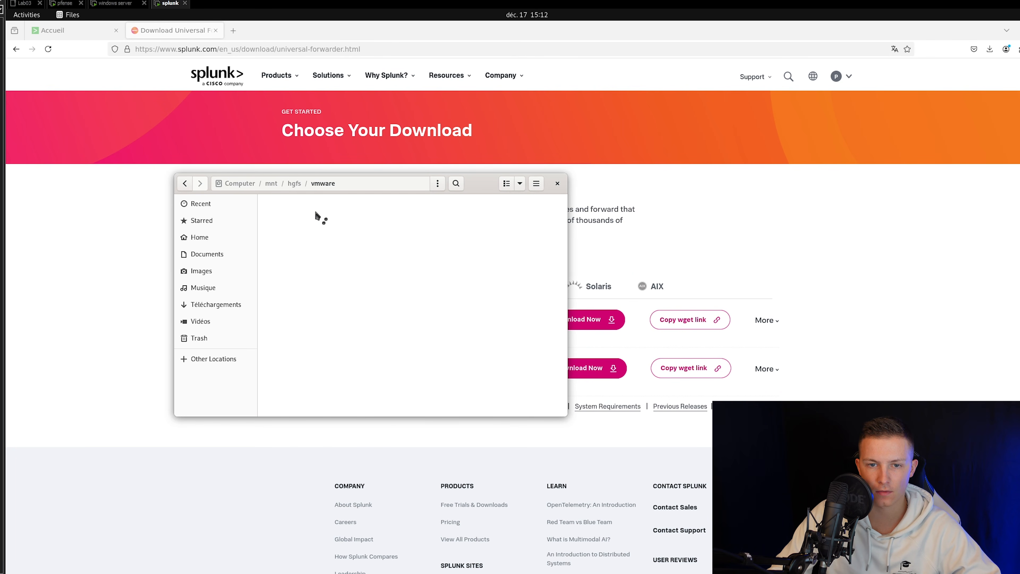
pyautogui.click(392, 233)
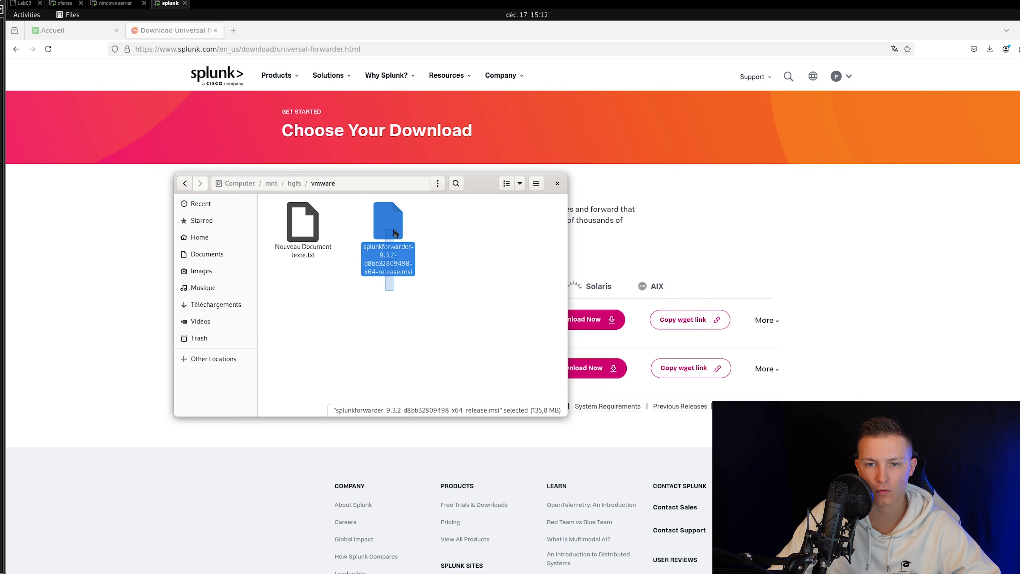
pyautogui.moveTo(475, 183); pyautogui.dragTo(501, 314)
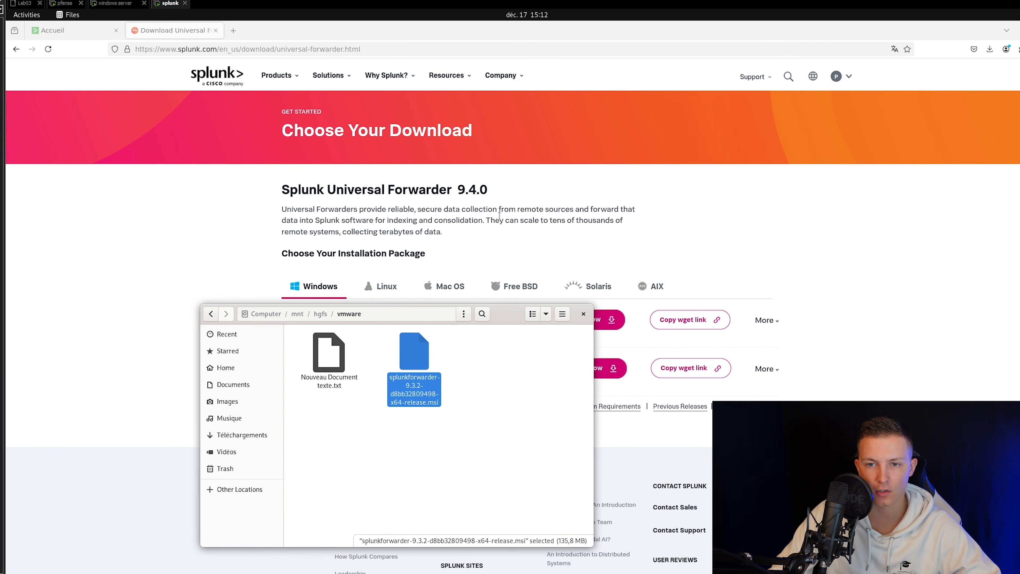
pyautogui.moveTo(498, 317); pyautogui.dragTo(493, 280)
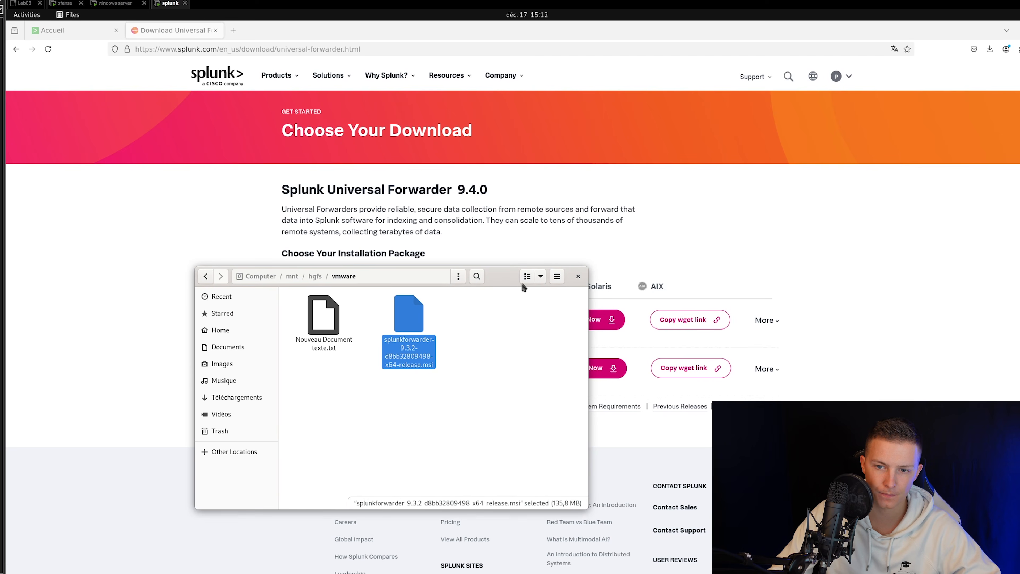
pyautogui.click(578, 277)
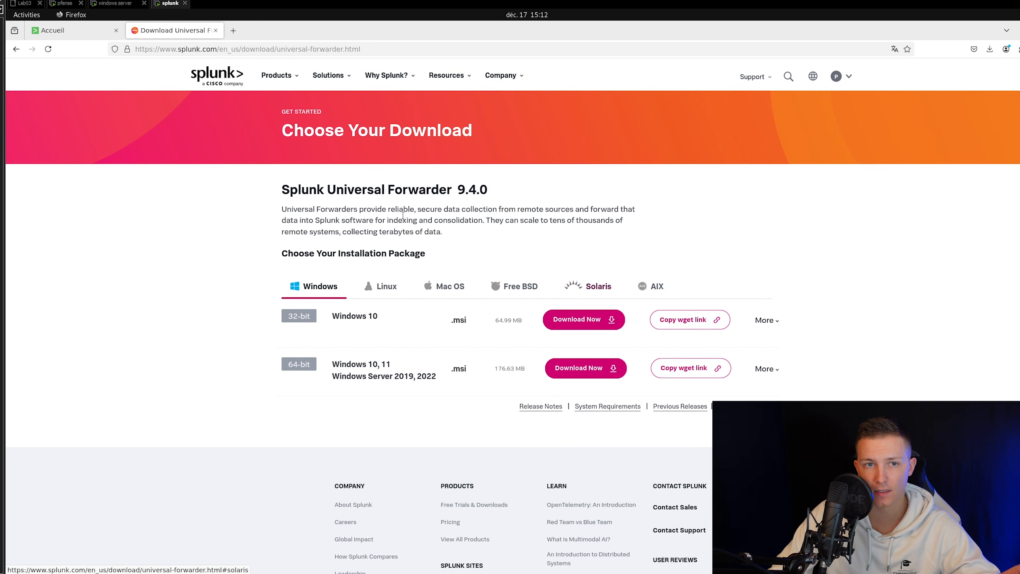
# Switch to the windows server virtual machine and set folder sharing to Always enabled in its settings.
pyautogui.click(112, 4)
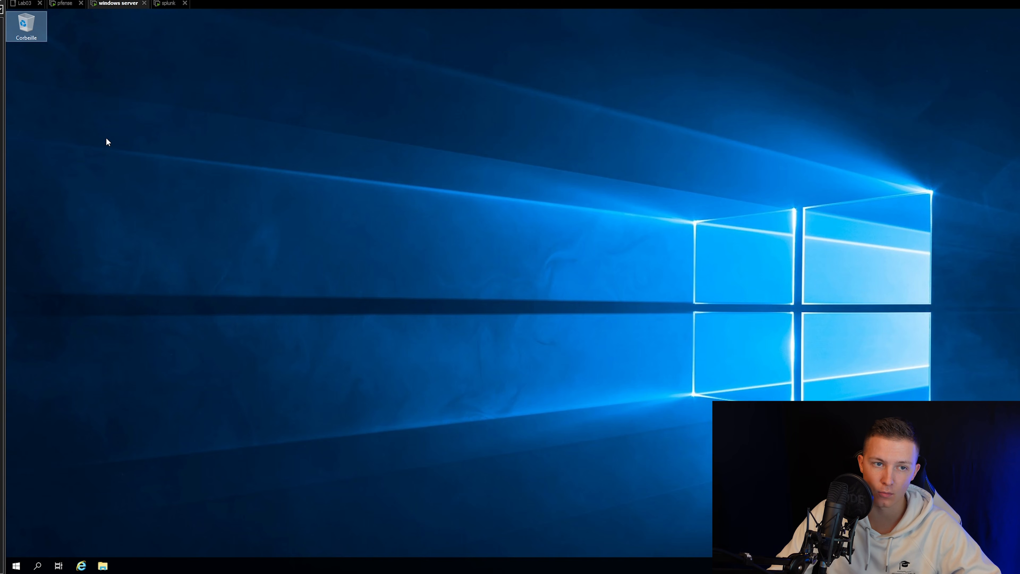
pyautogui.rightClick(1, 78)
pyautogui.click(48, 246)
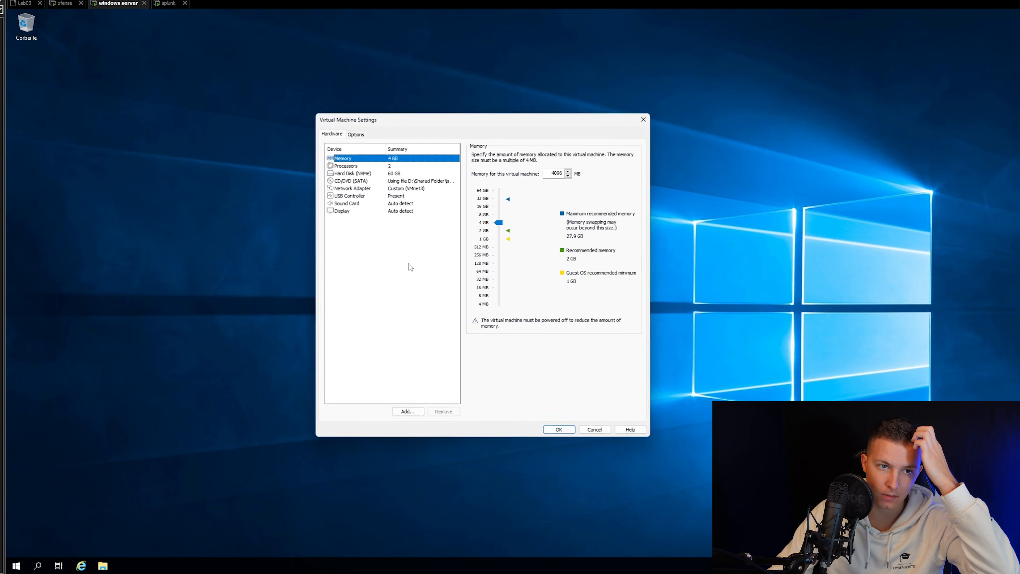
pyautogui.click(356, 134)
pyautogui.click(351, 174)
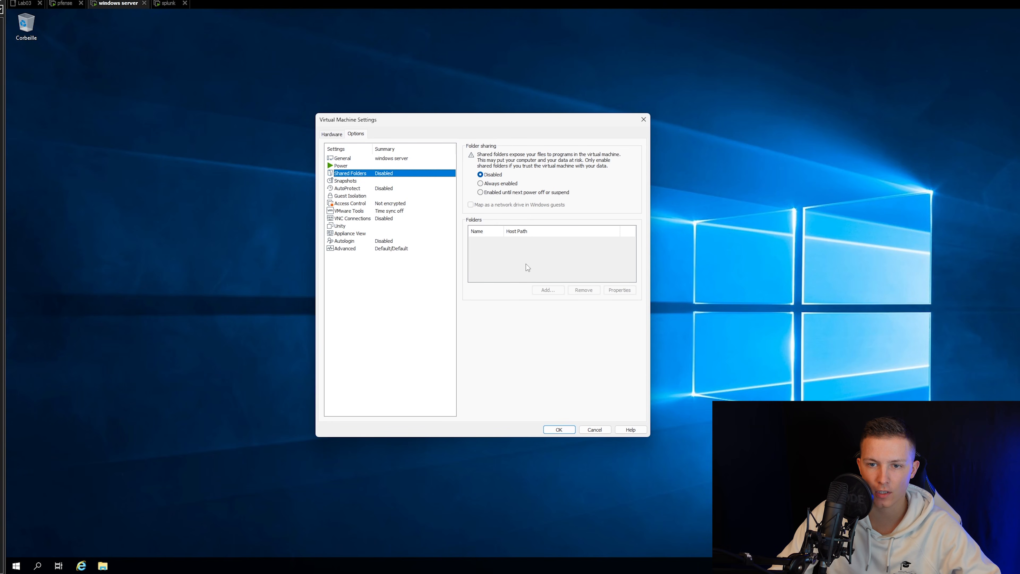
pyautogui.click(507, 185)
# Add the host's D:\Shared Folder\vmware directory as an enabled share for the windows server machine and save the settings.
pyautogui.click(548, 290)
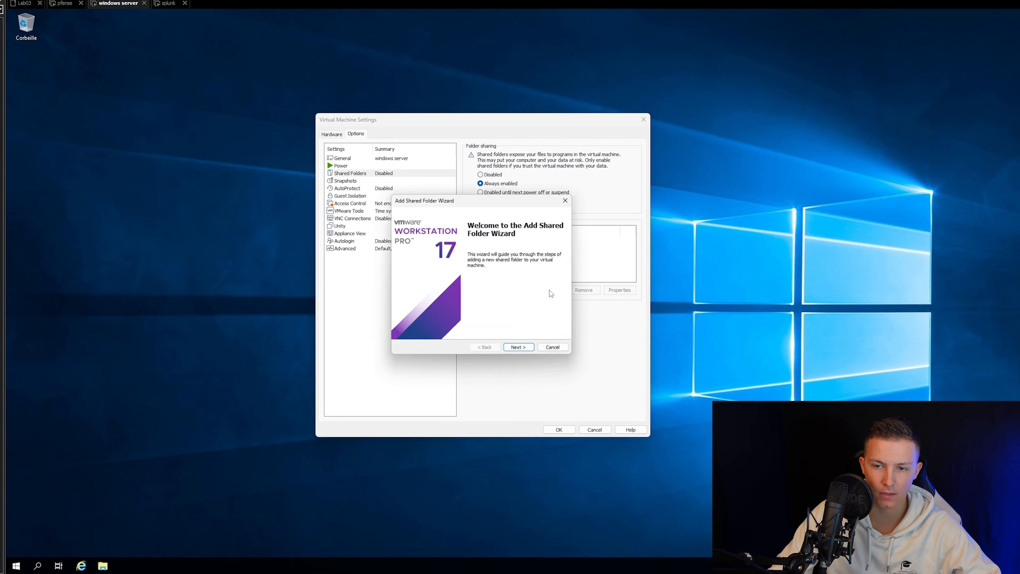
pyautogui.click(521, 351)
pyautogui.click(554, 247)
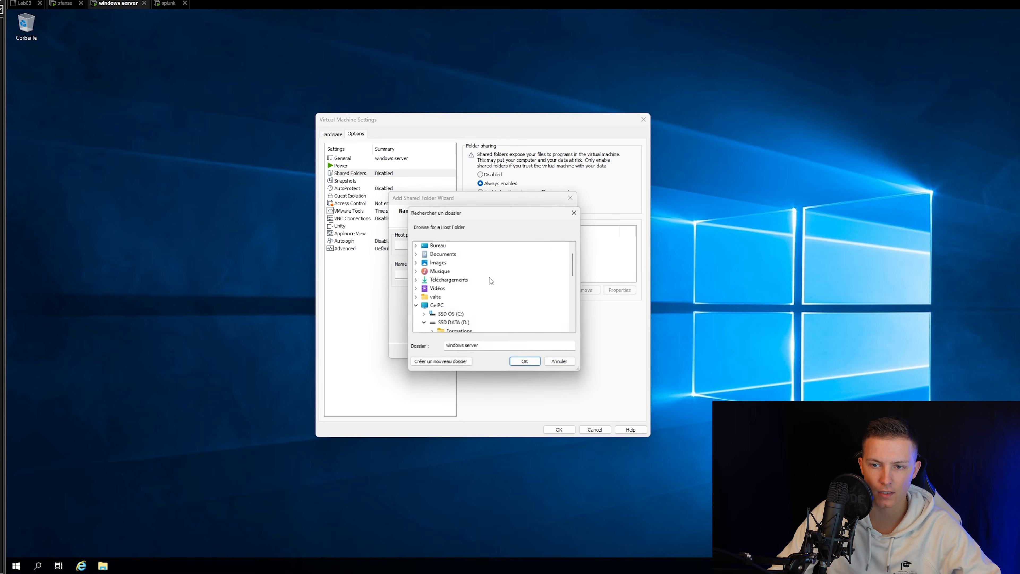
pyautogui.scroll(-3, 468, 289)
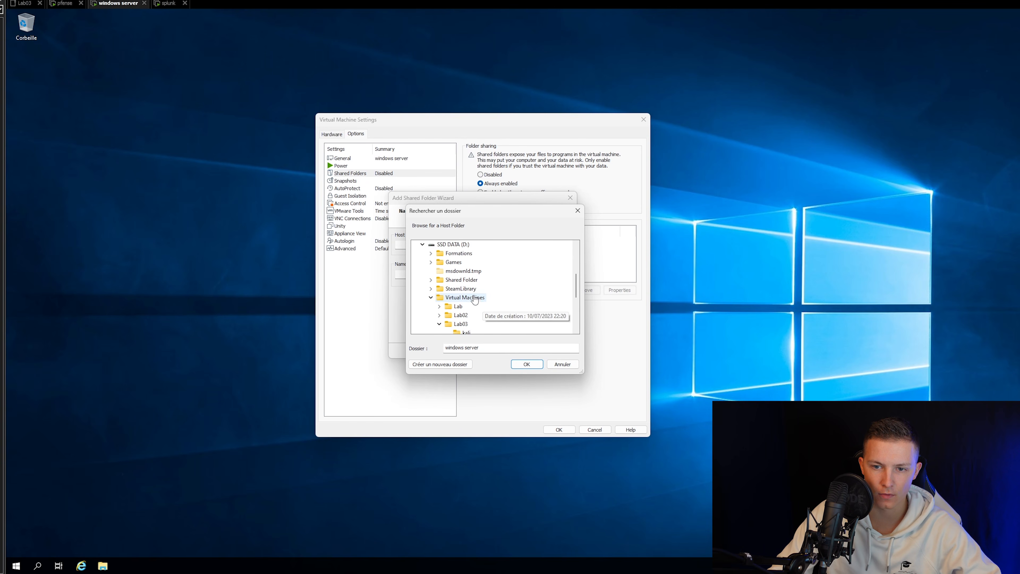
pyautogui.click(467, 283)
pyautogui.click(463, 315)
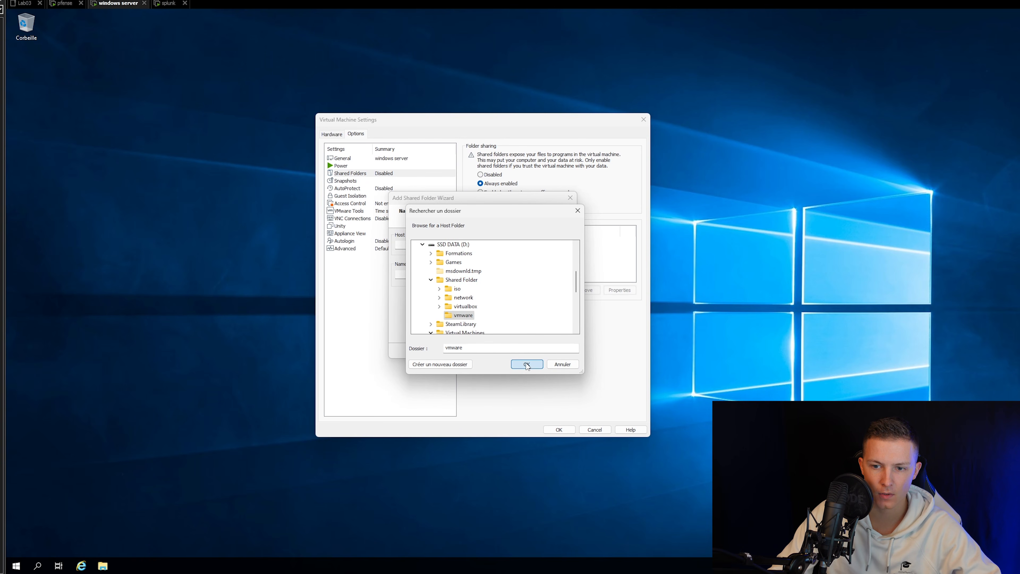
pyautogui.click(526, 364)
pyautogui.click(531, 349)
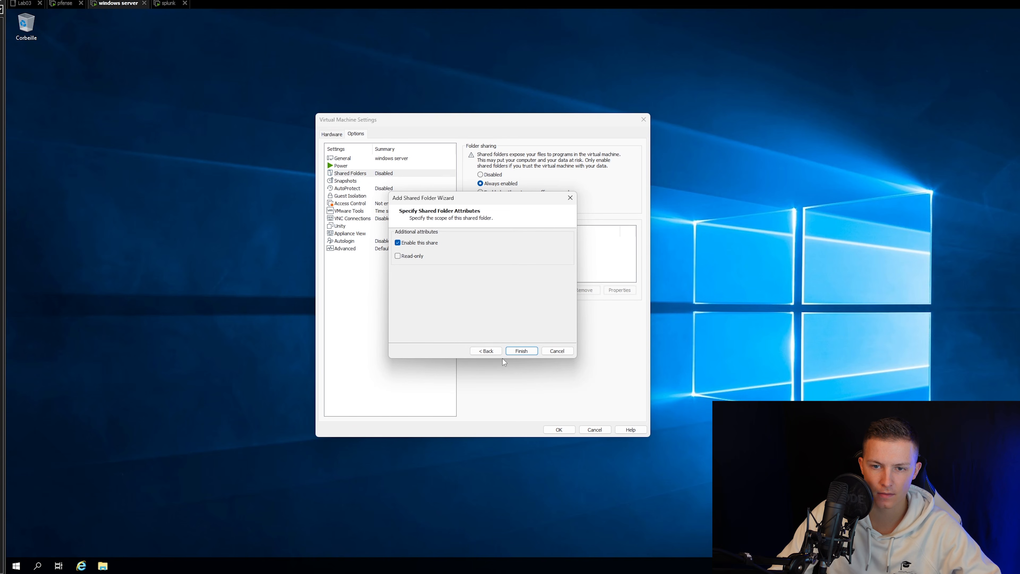
pyautogui.click(523, 352)
pyautogui.click(559, 429)
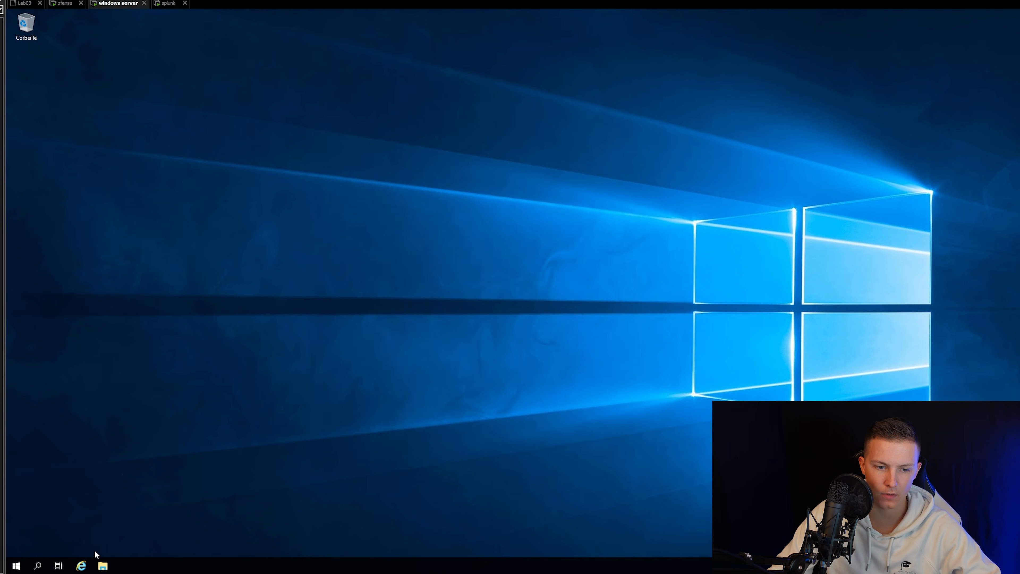
# In File Explorer, browse the network to the vmware folder under vmware-host's Shared Folders.
pyautogui.click(103, 566)
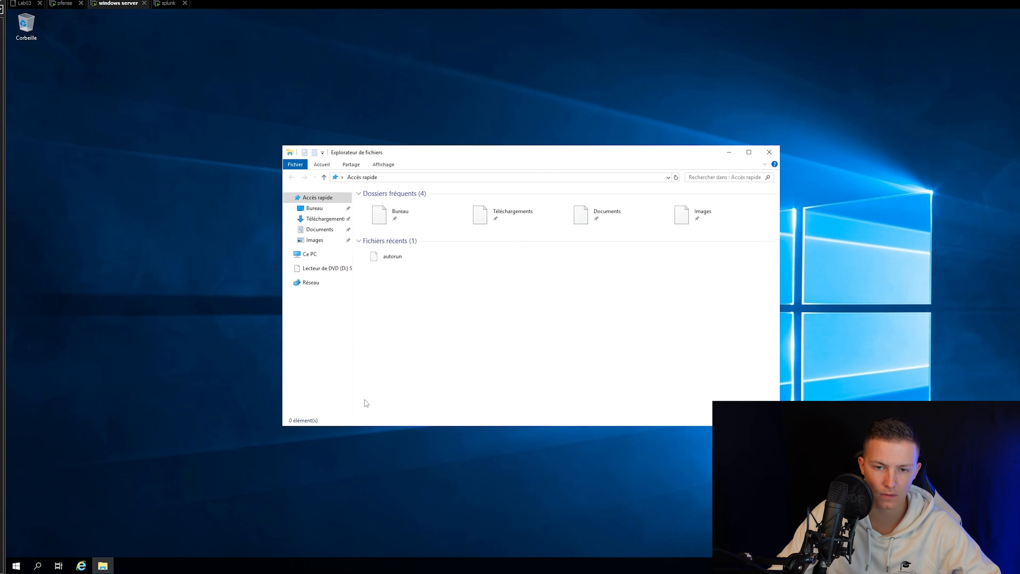
pyautogui.click(305, 282)
pyautogui.doubleClick(406, 218)
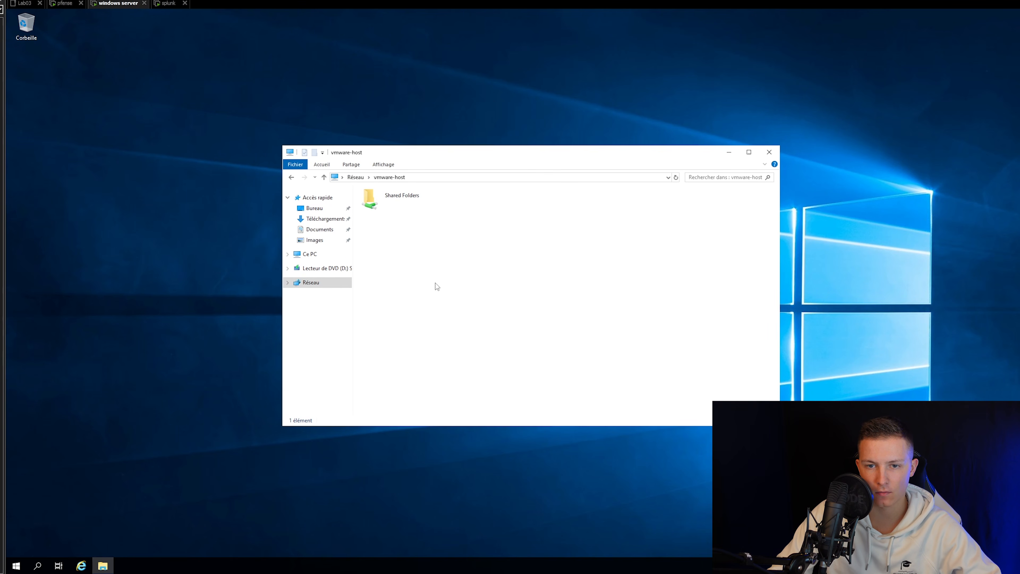
pyautogui.doubleClick(407, 208)
pyautogui.doubleClick(402, 205)
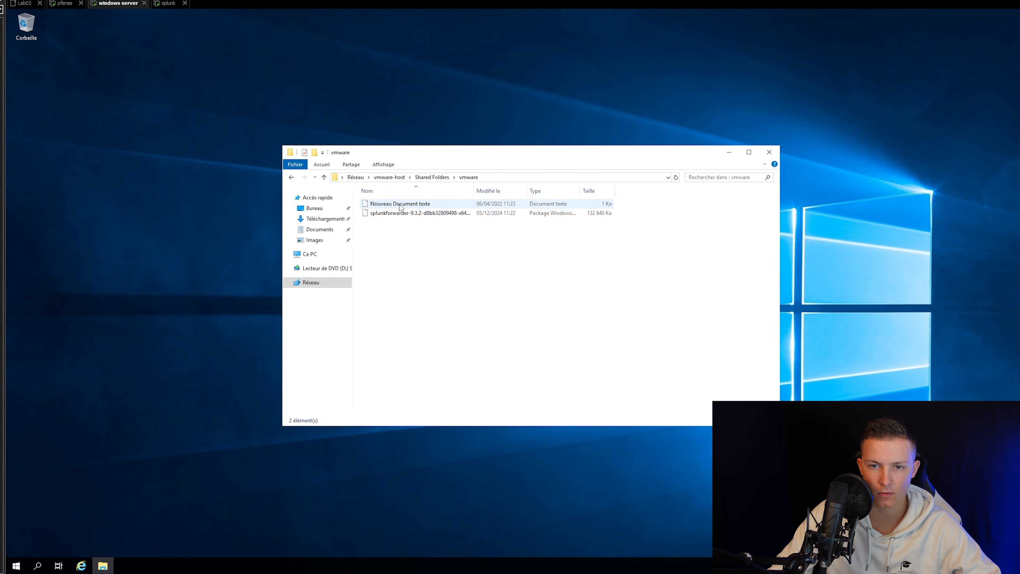
# Copy the splunkforwarder 9.3.2 installer from the share to the Windows Server desktop and close File Explorer.
pyautogui.click(420, 213)
pyautogui.click(55, 143)
pyautogui.hotkey('ctrl', 'v')
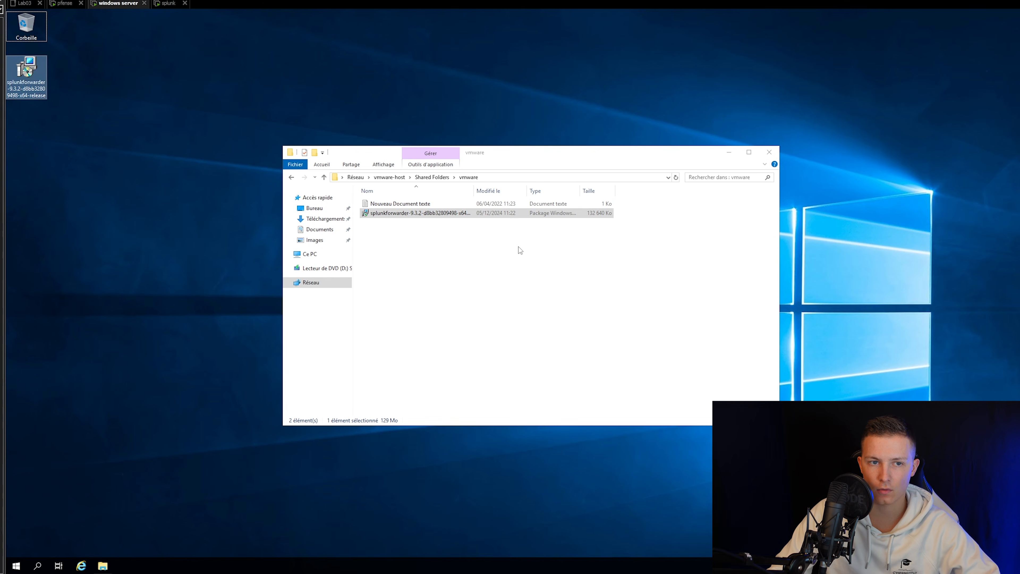
pyautogui.click(769, 152)
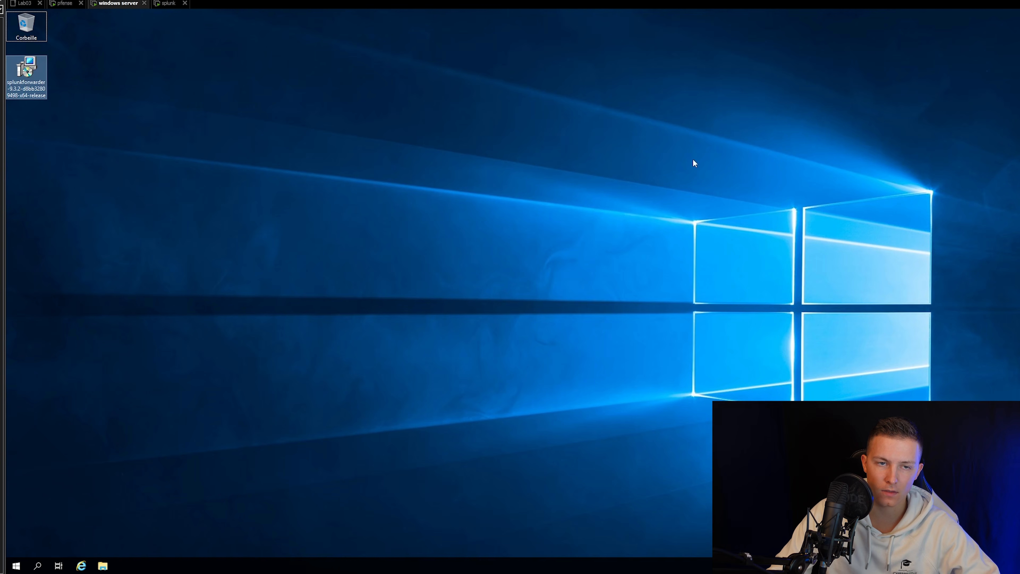
pyautogui.click(209, 136)
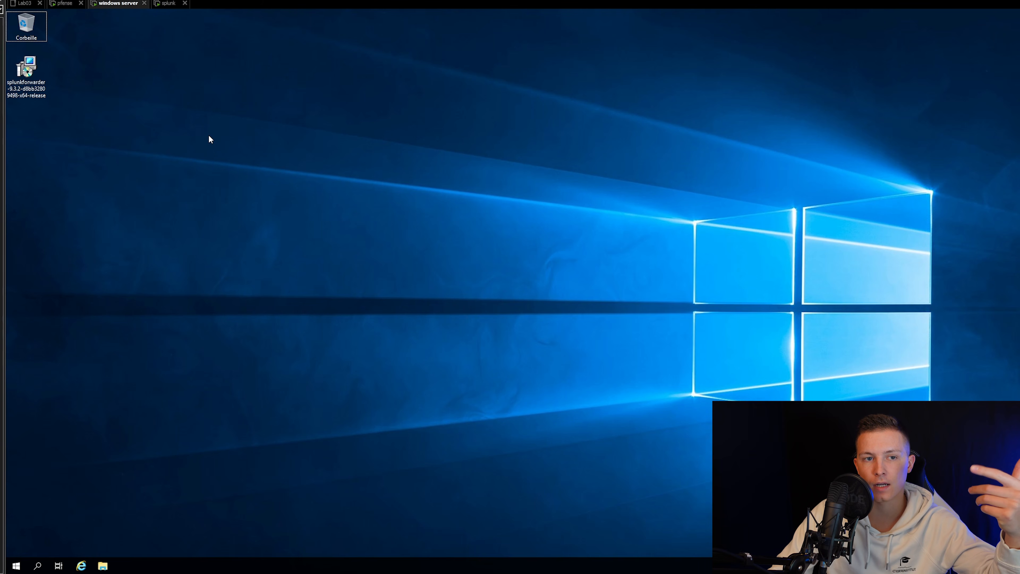
# Switch to the splunk virtual machine and open Splunk's data receiving configuration under Transmission et réception.
pyautogui.click(168, 3)
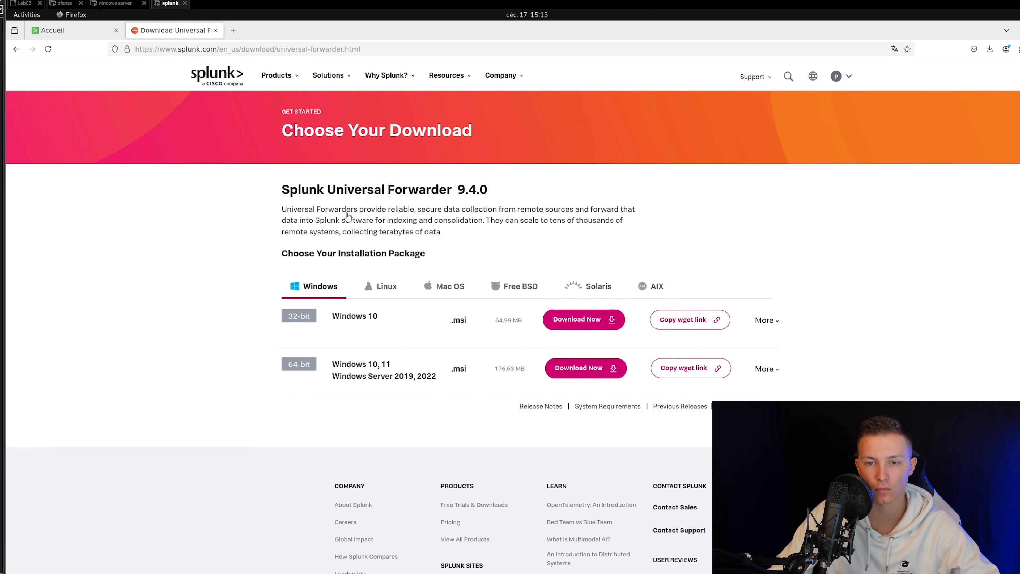
pyautogui.click(63, 30)
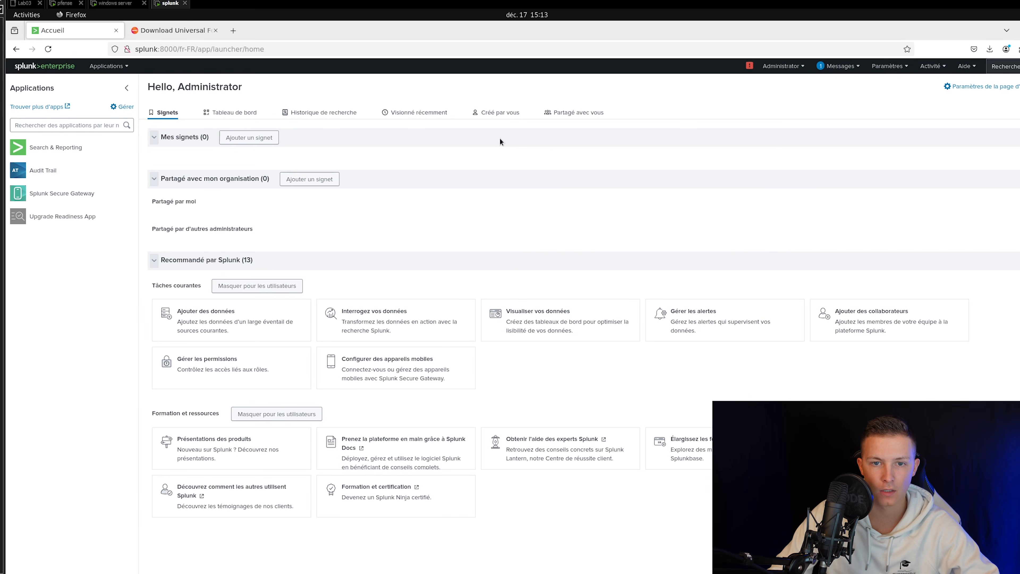
pyautogui.click(891, 67)
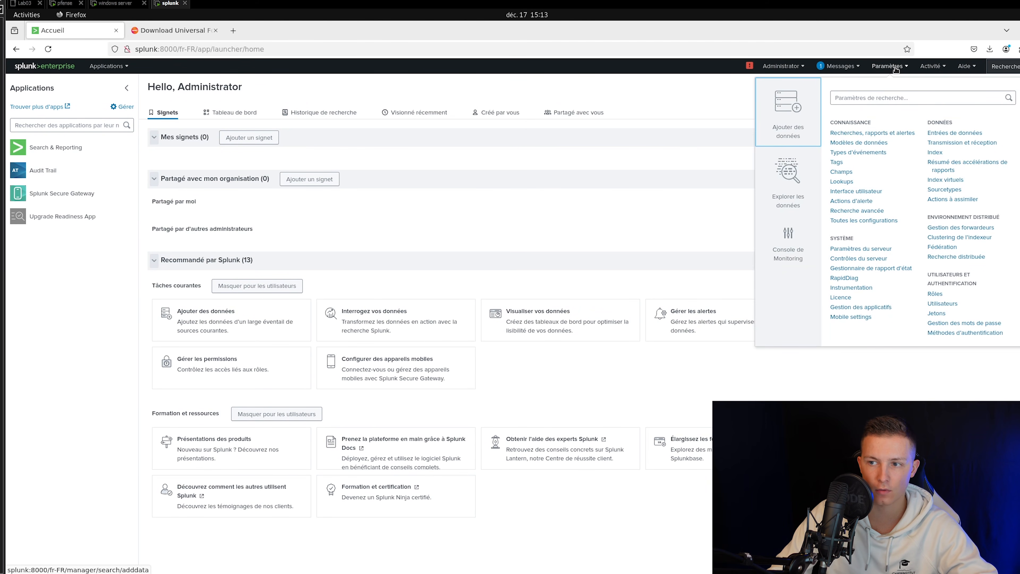
pyautogui.click(958, 144)
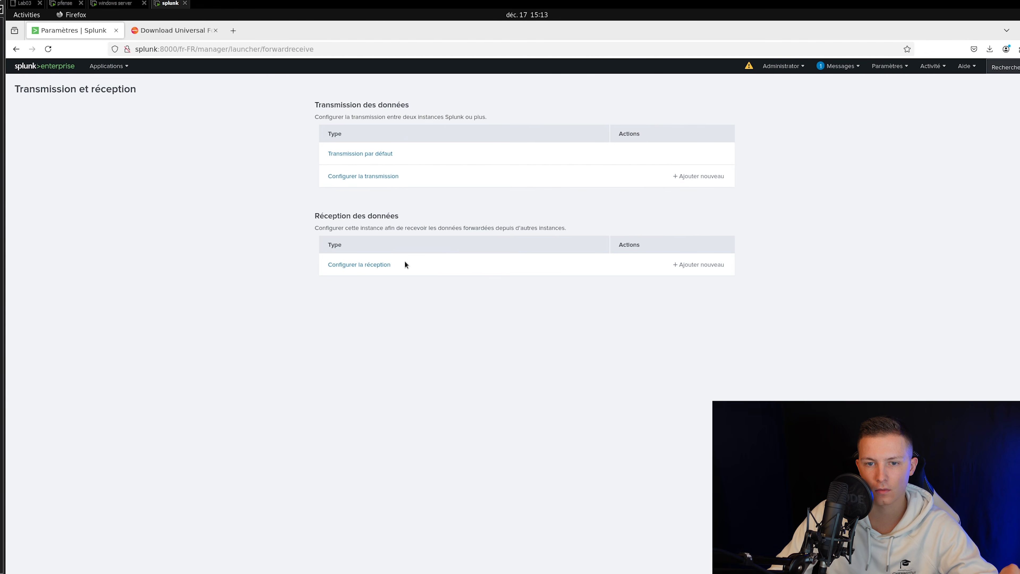
pyautogui.click(370, 265)
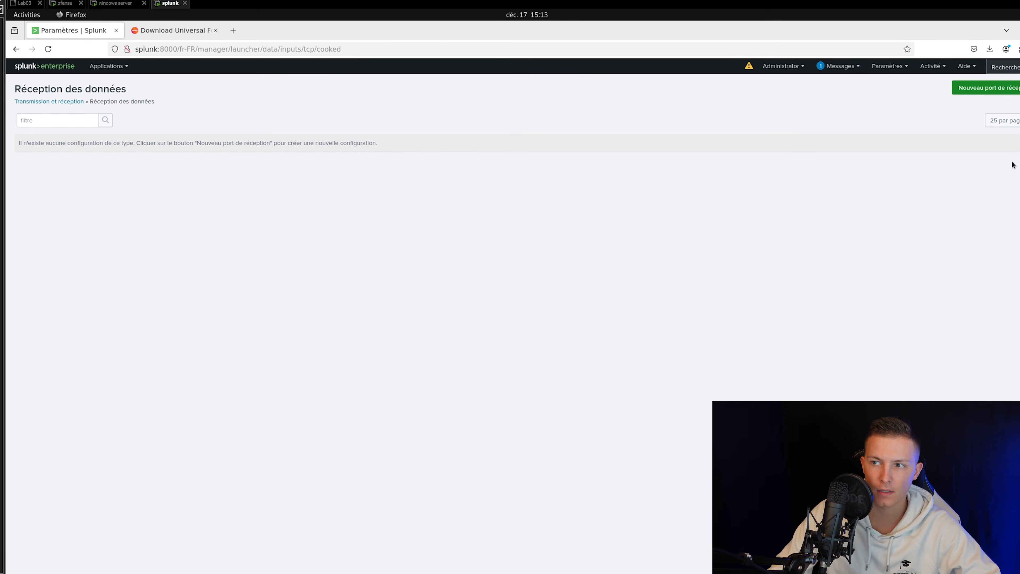
# Add a new receiving port that listens on 9997 and save it.
pyautogui.click(980, 88)
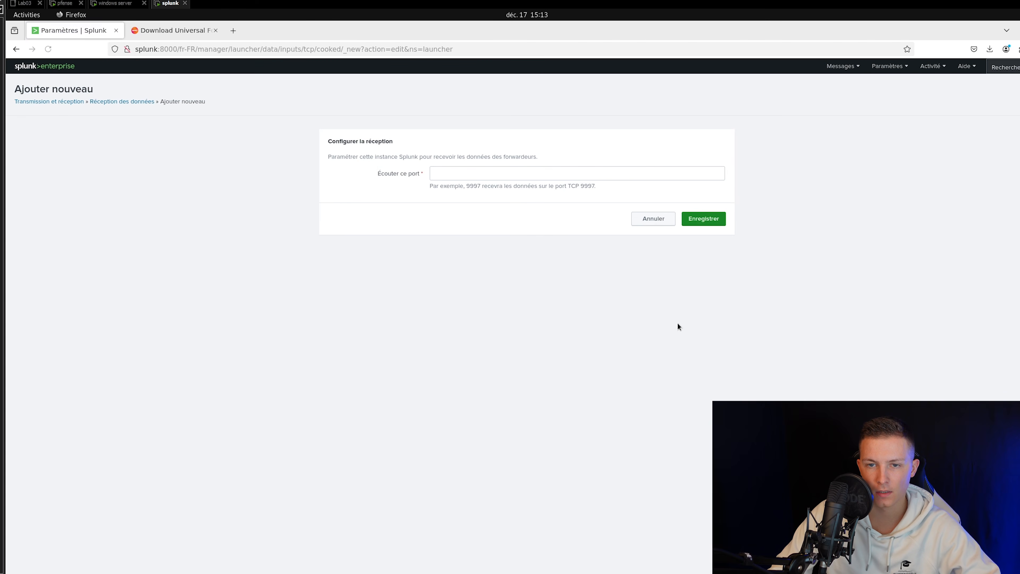
pyautogui.doubleClick(474, 186)
pyautogui.hotkey('ctrl', 'c')
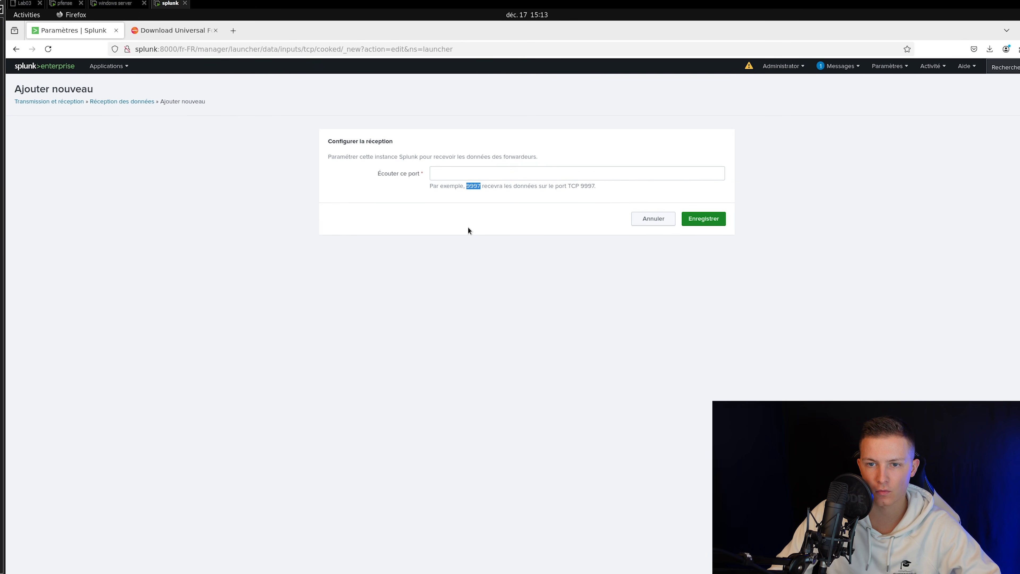
pyautogui.click(471, 175)
pyautogui.hotkey('ctrl', 'v')
pyautogui.click(595, 259)
pyautogui.click(710, 218)
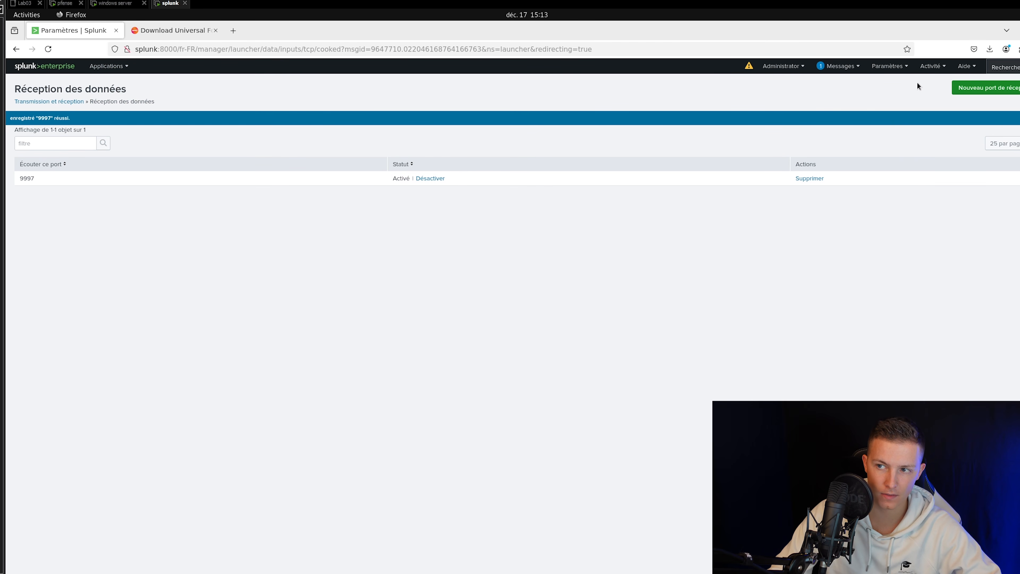
# Create a new events index named wineventlog in Splunk and save it.
pyautogui.click(903, 69)
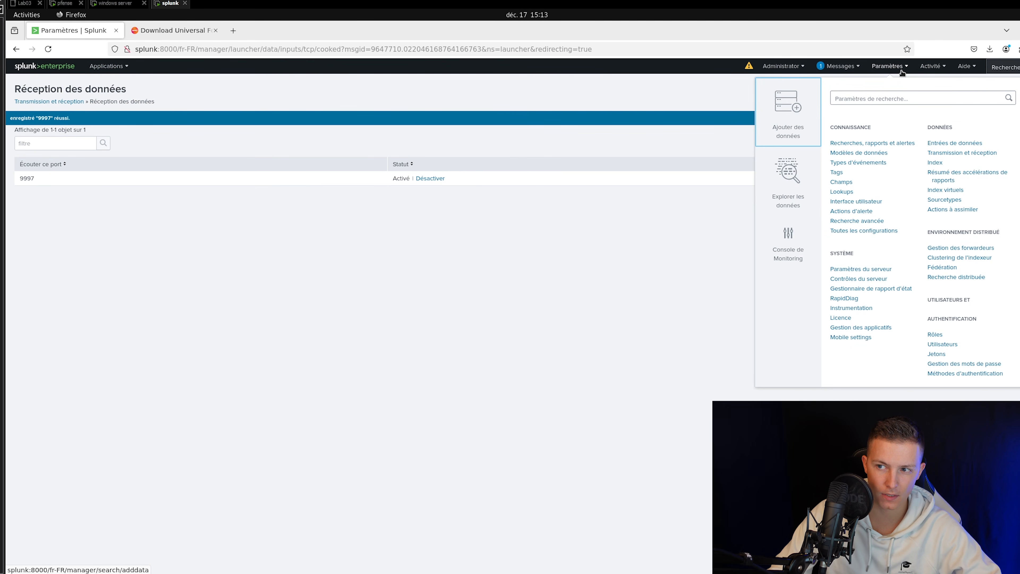
pyautogui.click(929, 164)
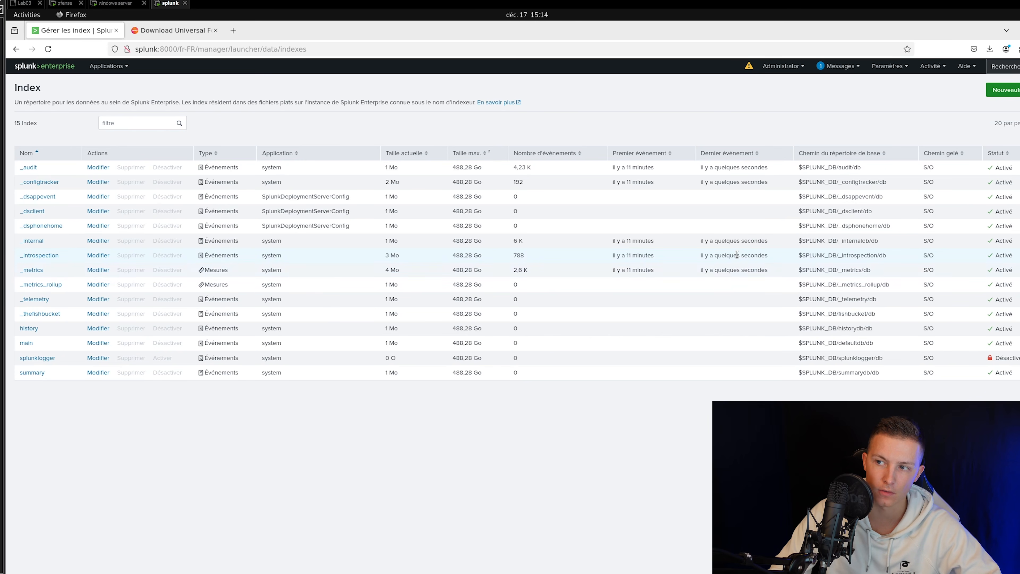
pyautogui.click(1016, 94)
pyautogui.click(463, 132)
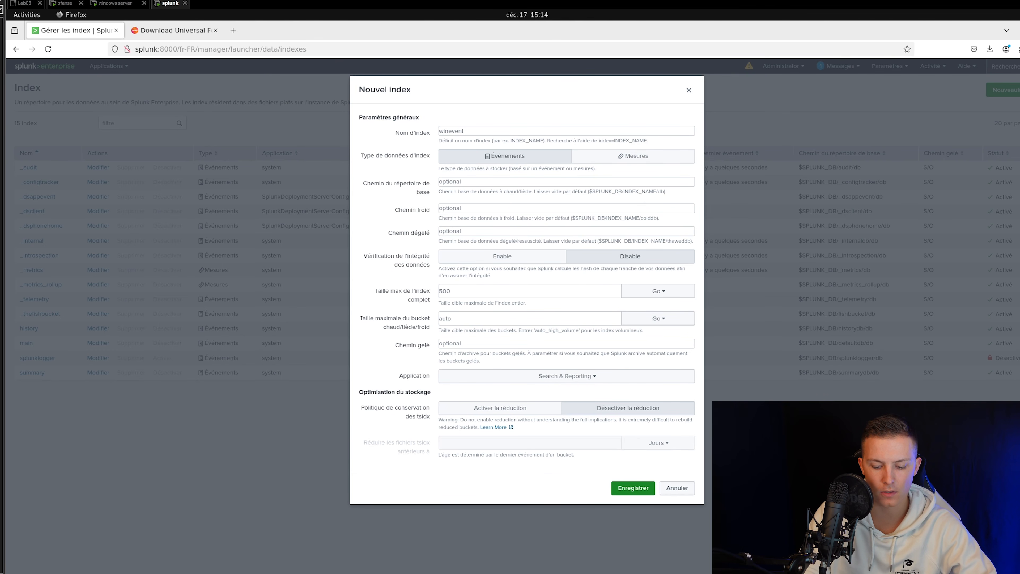
pyautogui.click(634, 488)
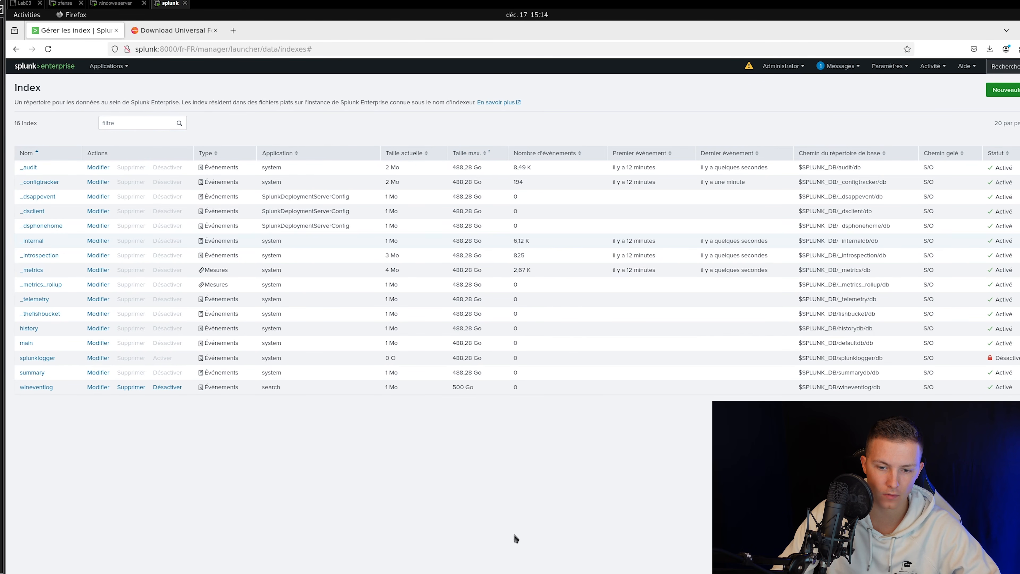
# Switch to the Terminal, run ip a and examine the splunk machine's IPv4 address on ens33.
pyautogui.press('super')
pyautogui.click(640, 546)
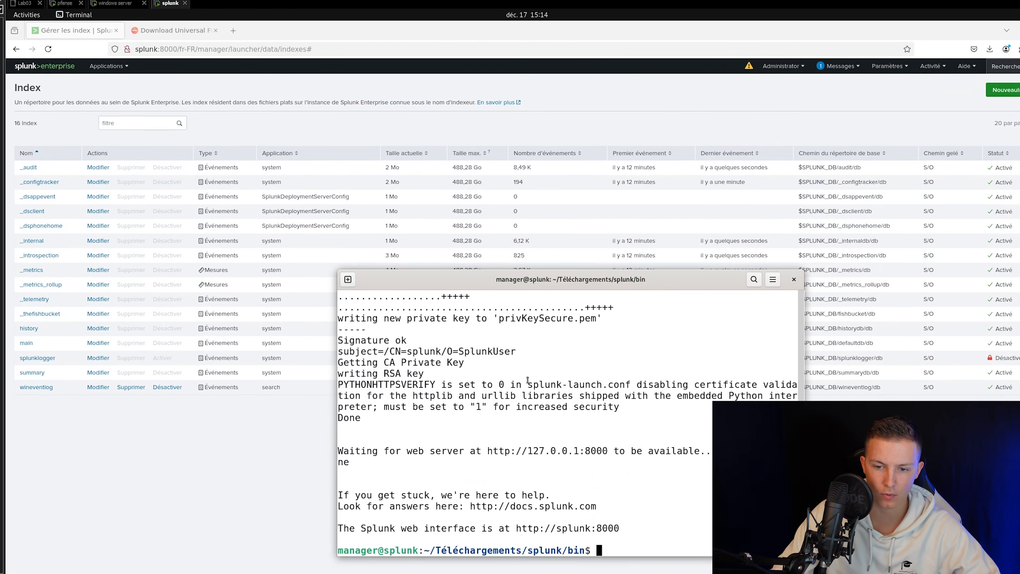
pyautogui.hotkey('ctrl', 'l')
pyautogui.write('ip a')
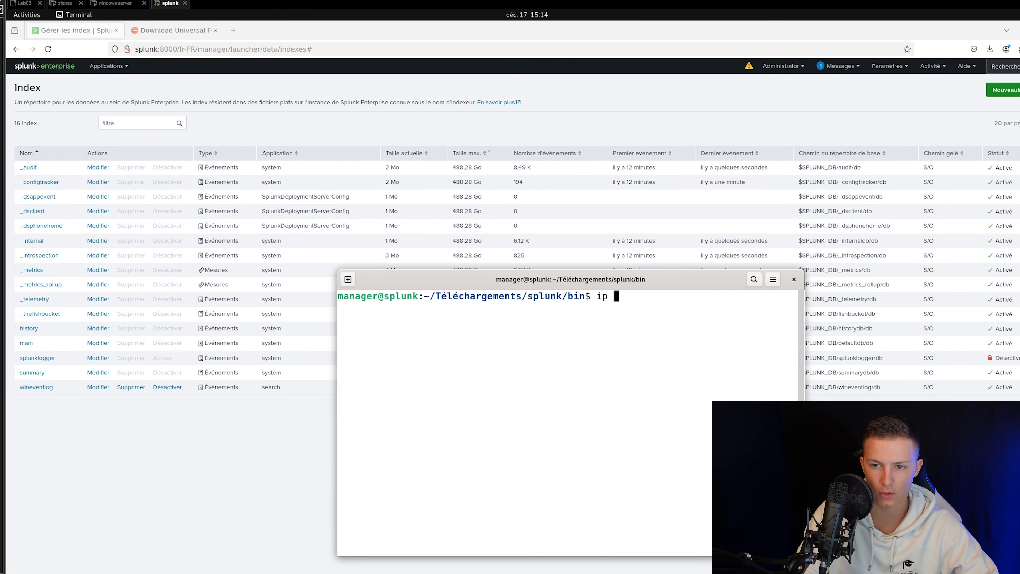
pyautogui.press('Return')
pyautogui.scroll(2, 452, 436)
pyautogui.scroll(-1, 452, 436)
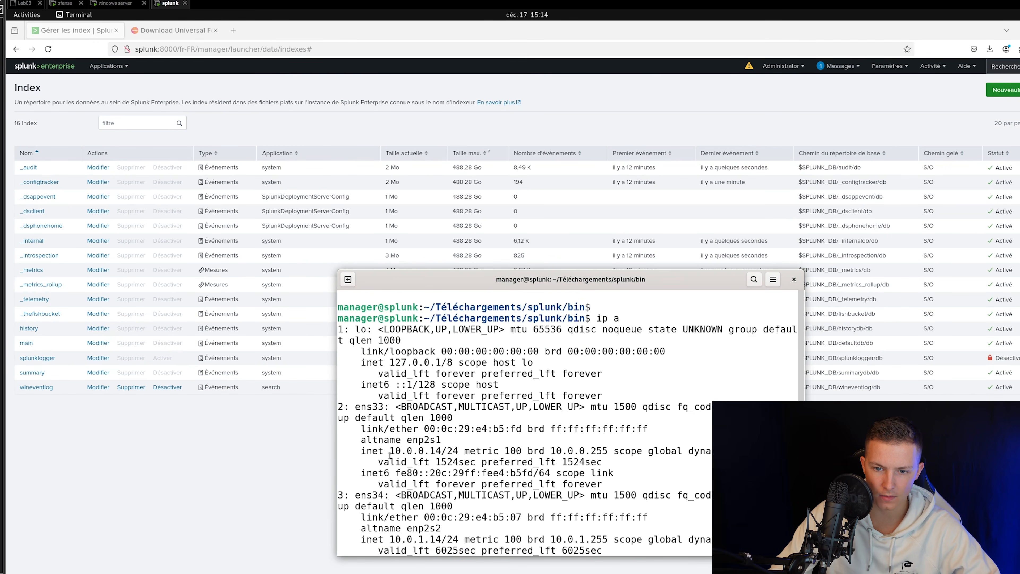
pyautogui.moveTo(390, 456); pyautogui.dragTo(435, 451)
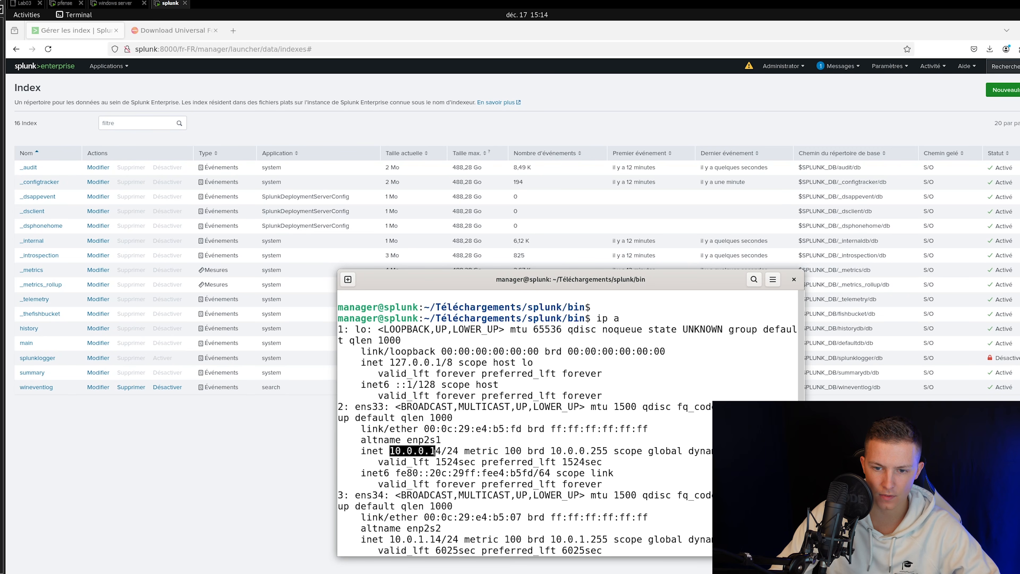
pyautogui.click(518, 462)
pyautogui.scroll(-1, 614, 475)
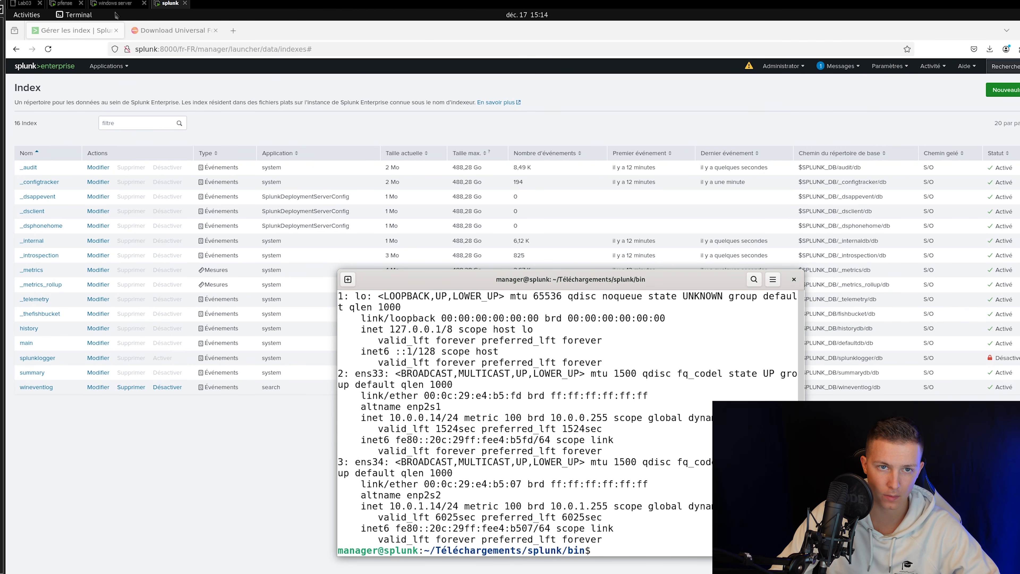
# On the windows server machine, launch the splunkforwarder installer and accept the license agreement for an on-premises Splunk Enterprise instance.
pyautogui.click(117, 4)
pyautogui.doubleClick(28, 70)
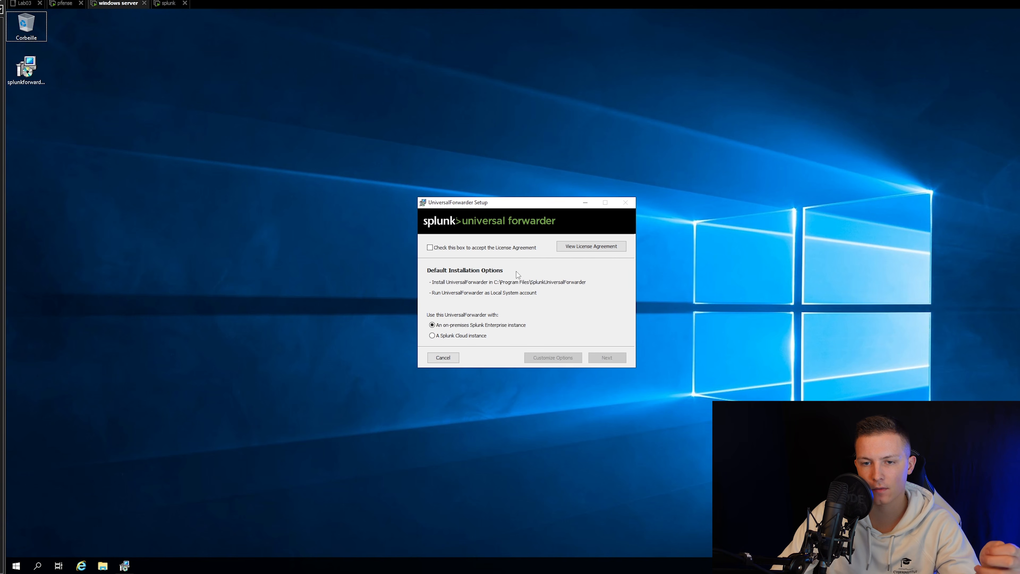
pyautogui.click(475, 249)
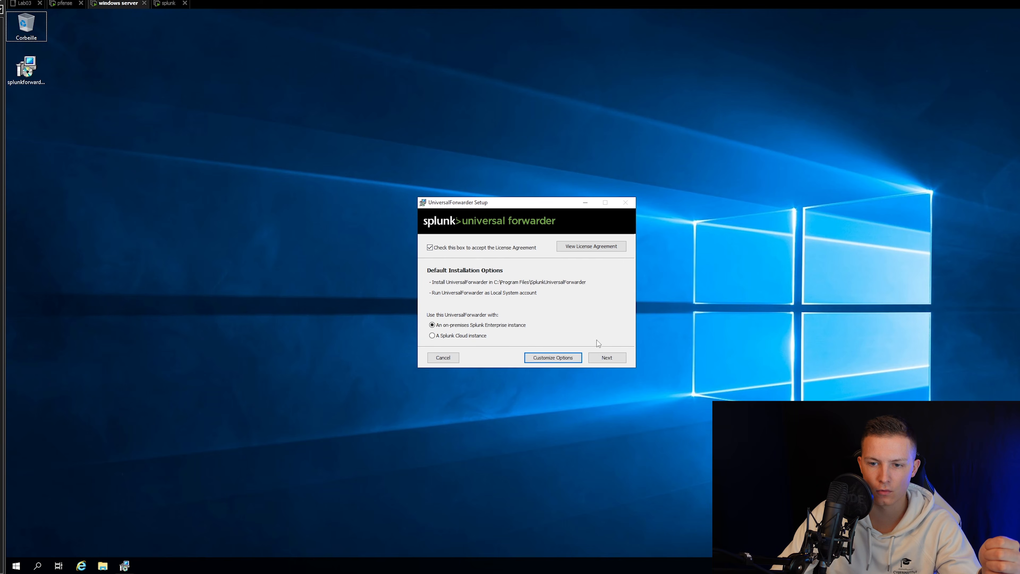
pyautogui.click(606, 357)
# Create the forwarder's administrator credentials with username admin, entering and confirming the account password.
pyautogui.click(476, 292)
pyautogui.write('admin')
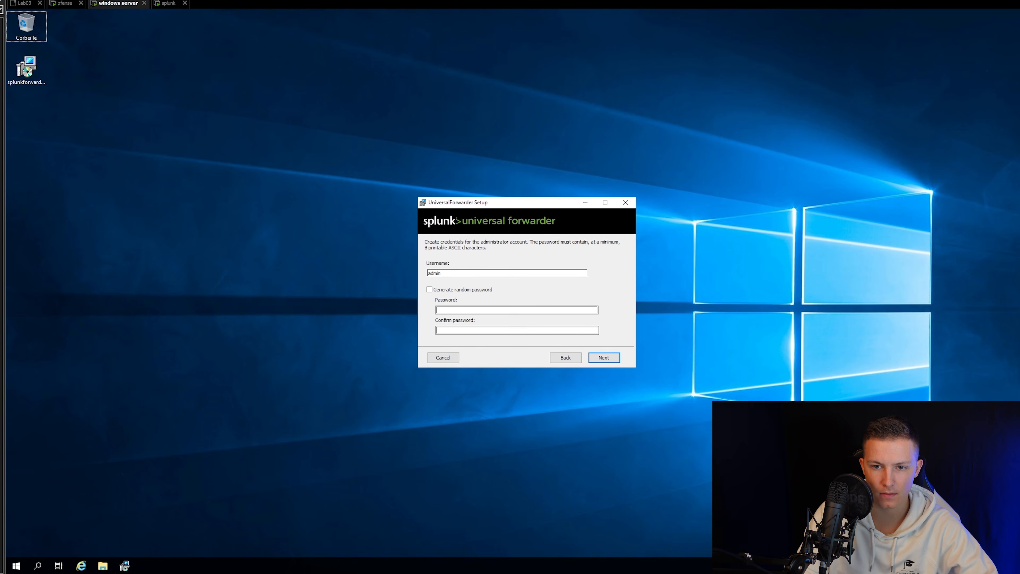
pyautogui.write('••••••')
pyautogui.press('Tab')
pyautogui.write('•••••••••')
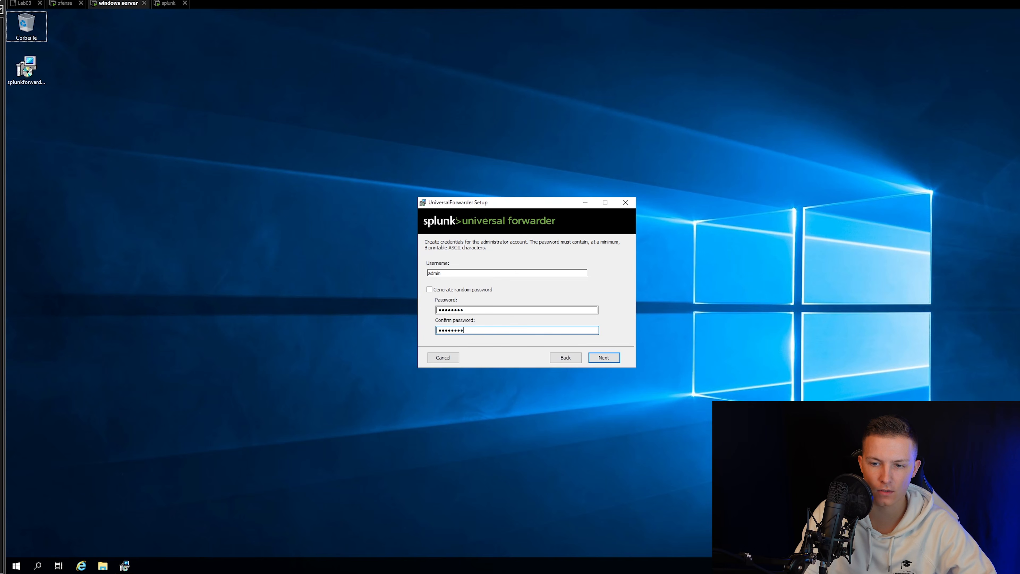
pyautogui.press('Return')
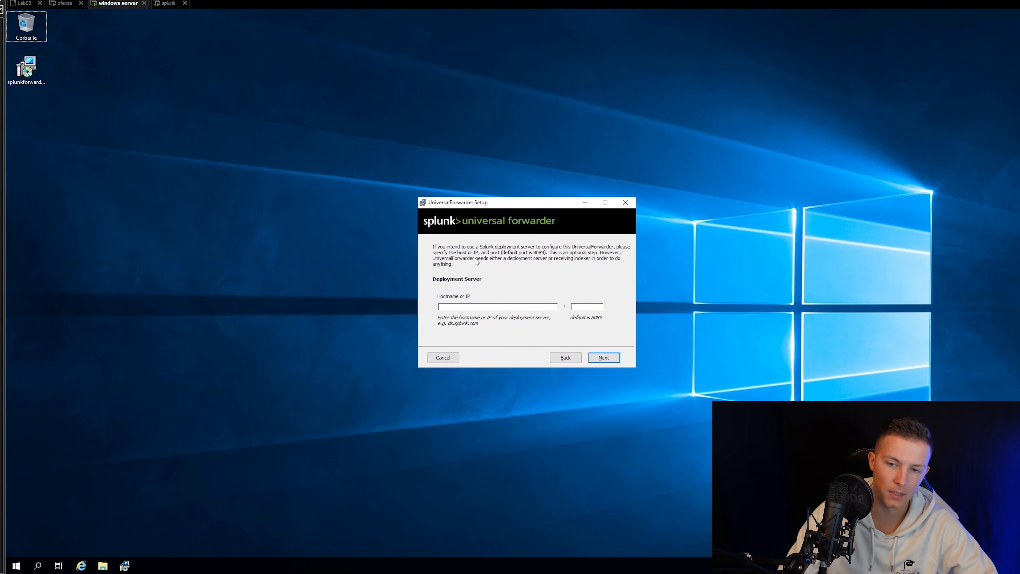
# Recheck the splunk machine's IP address and set the forwarder's deployment server to 10.0.0.14 with port 8089.
pyautogui.click(169, 3)
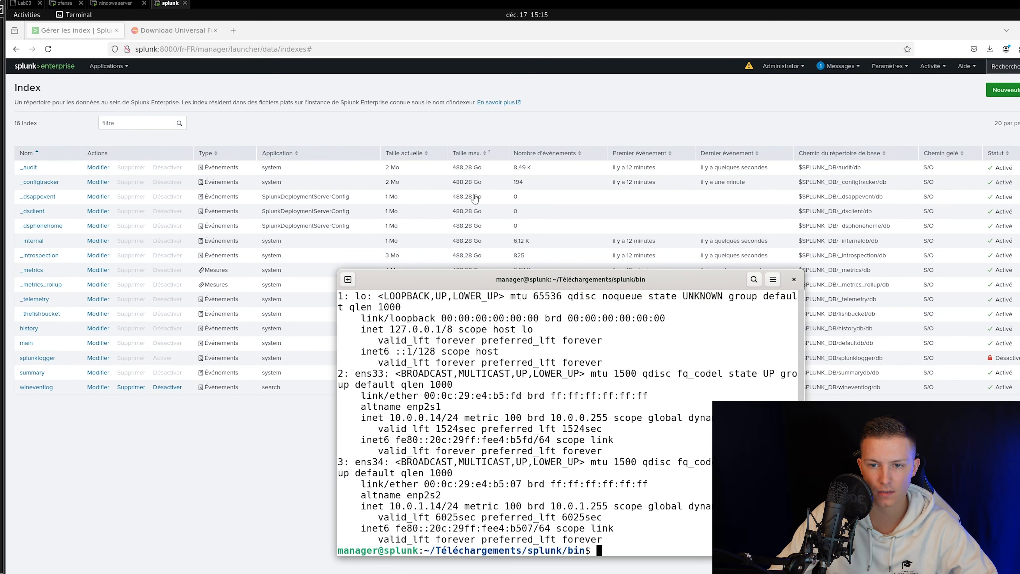
pyautogui.click(117, 4)
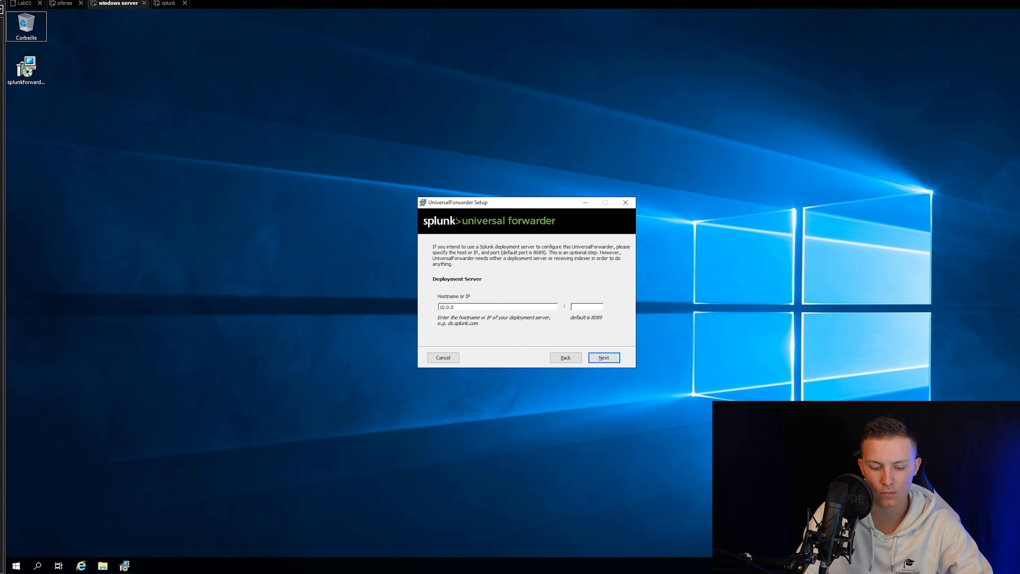
pyautogui.hotkey('ctrl', 'a')
pyautogui.hotkey('ctrl', 'c')
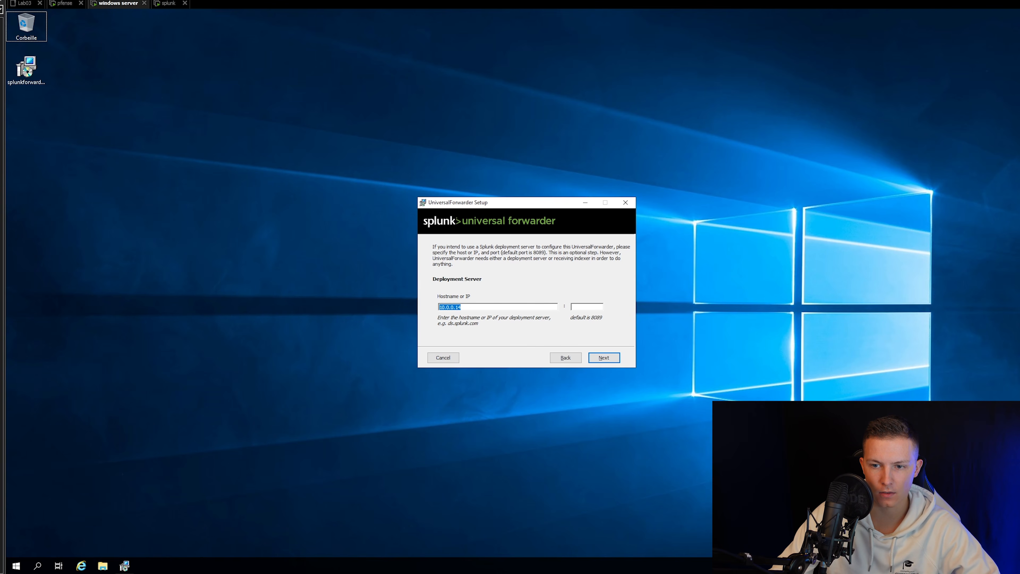
pyautogui.press('Tab')
pyautogui.write('8')
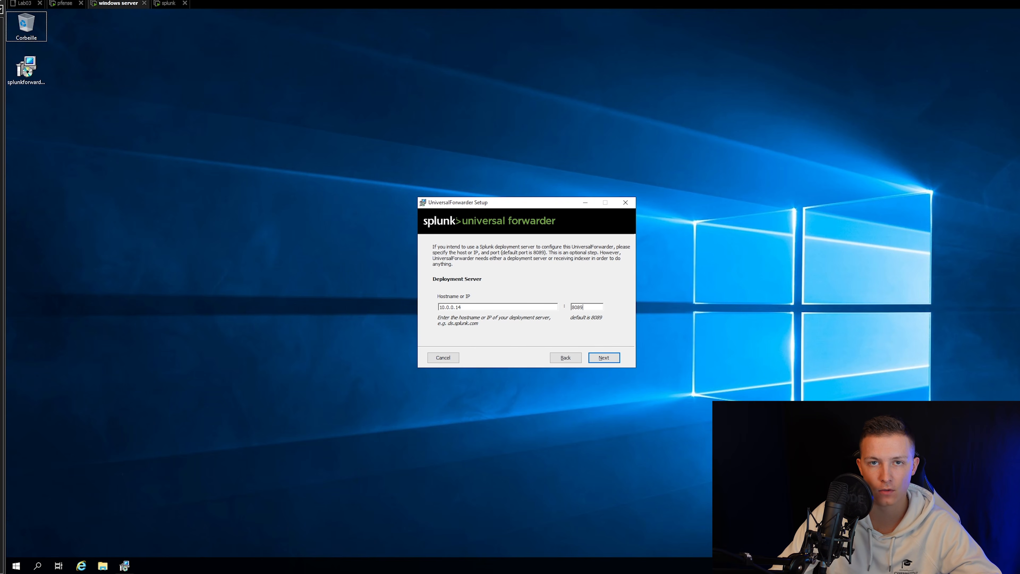
pyautogui.click(601, 360)
# Set the receiving indexer to 10.0.0.14 with port 9997, then install the UniversalForwarder and finish the setup.
pyautogui.hotkey('ctrl', 'v')
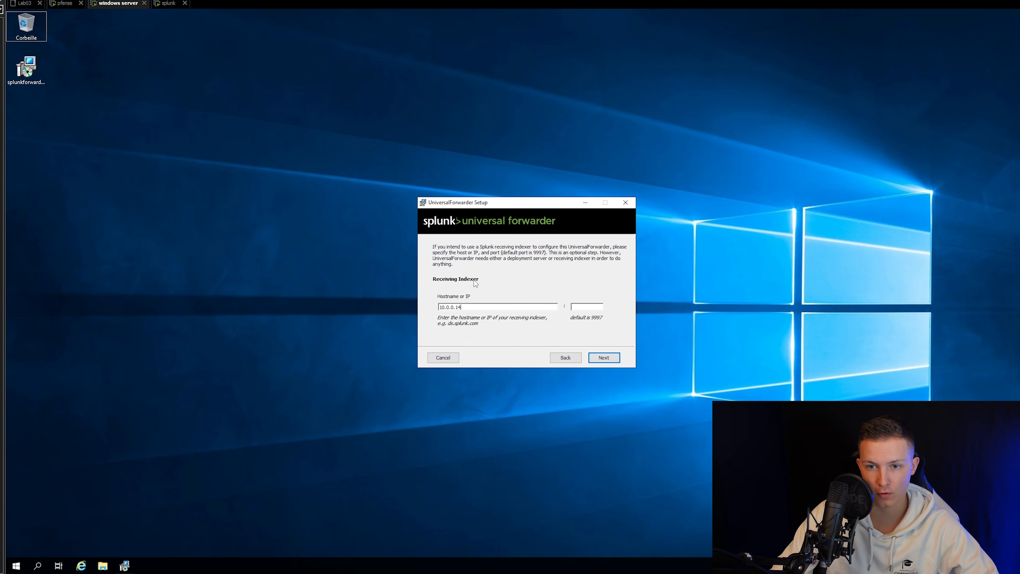
pyautogui.write('9997')
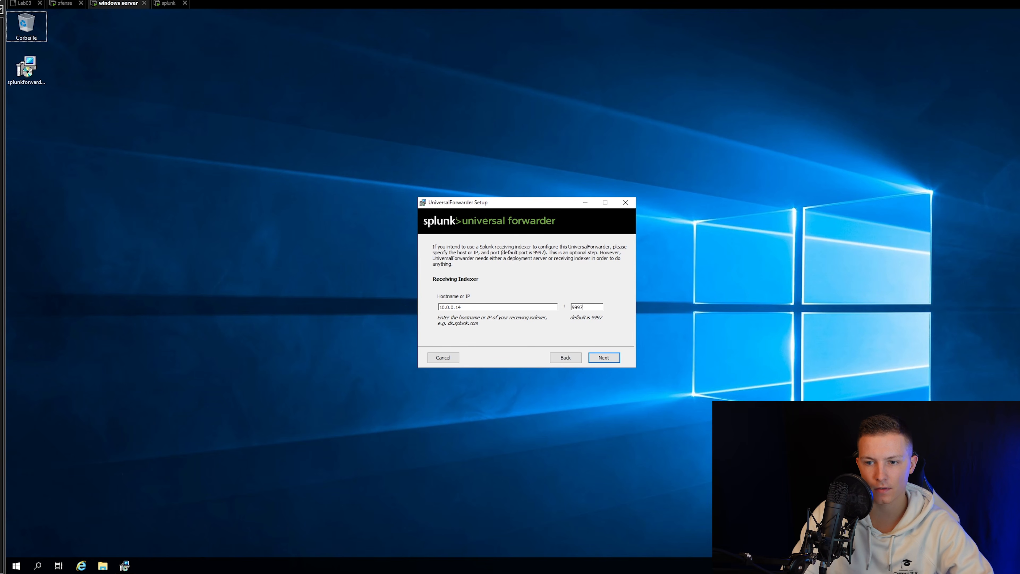
pyautogui.press('Return')
pyautogui.press('Return')
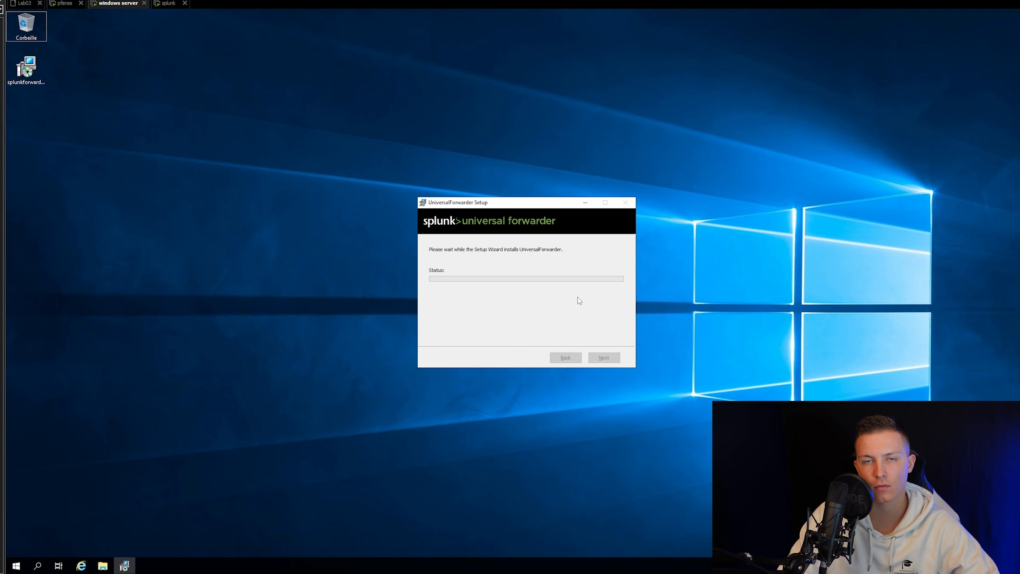
pyautogui.click(604, 358)
pyautogui.click(307, 398)
# Browse to the forwarder's SplunkUniversalForwarder\etc\system folder inside Programmes on Disque local (C:).
pyautogui.click(104, 564)
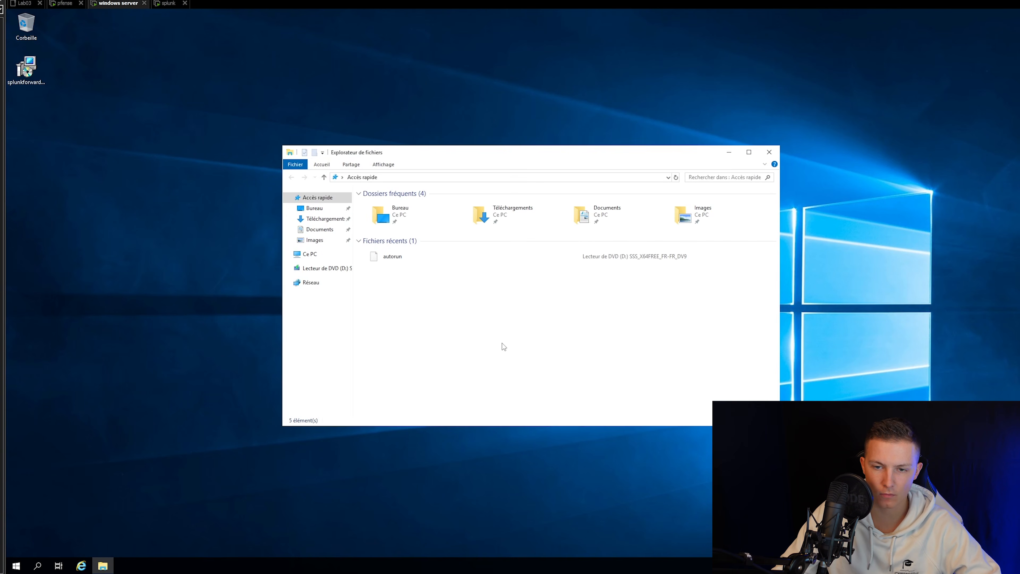
pyautogui.click(314, 255)
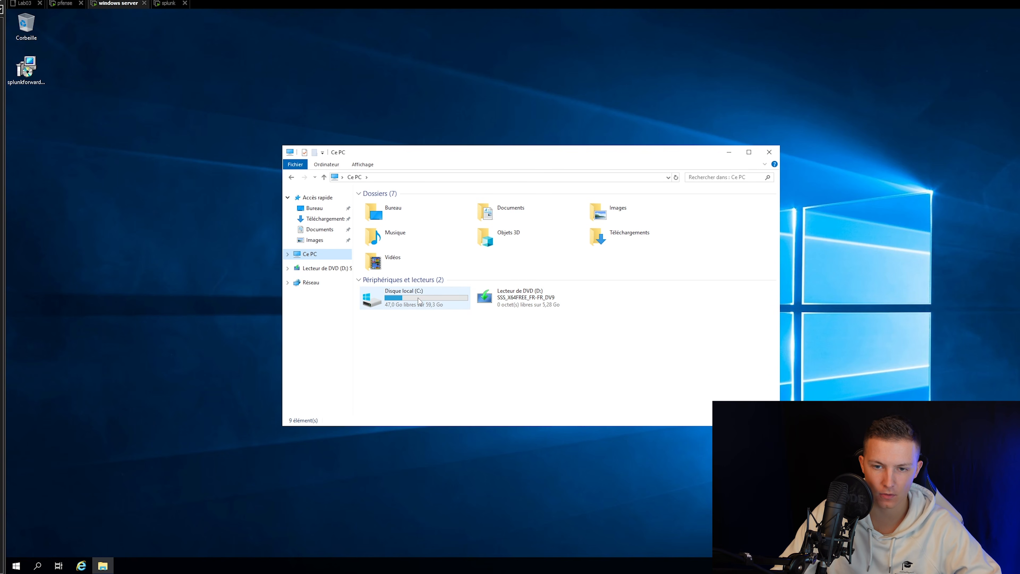
pyautogui.doubleClick(406, 297)
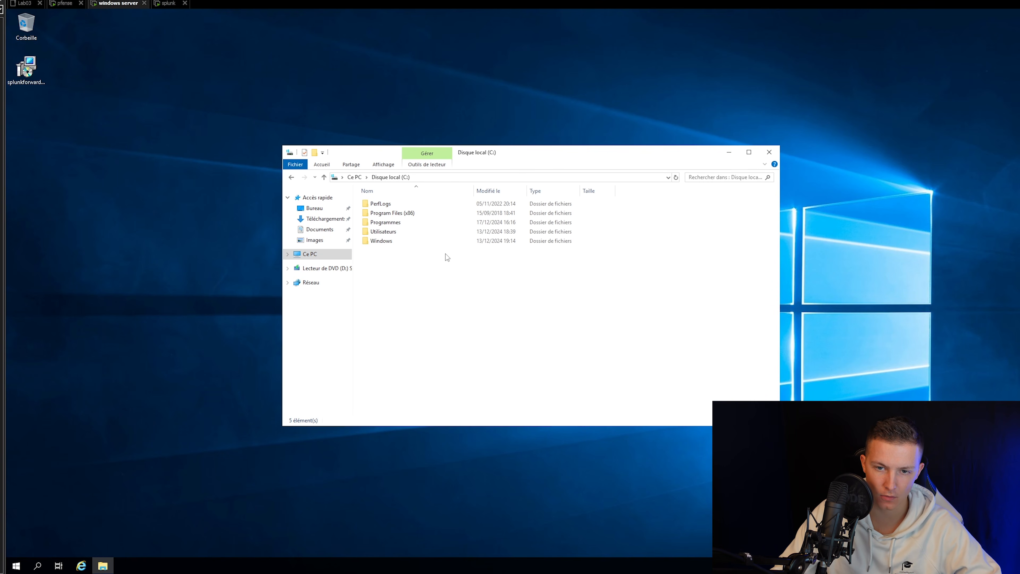
pyautogui.doubleClick(413, 222)
pyautogui.doubleClick(442, 223)
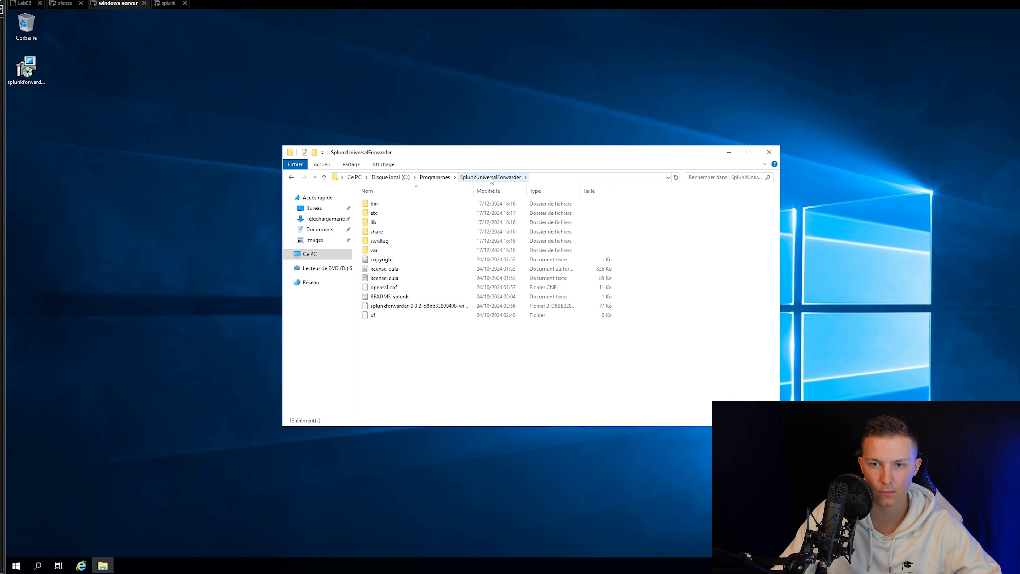
pyautogui.click(399, 216)
pyautogui.doubleClick(399, 216)
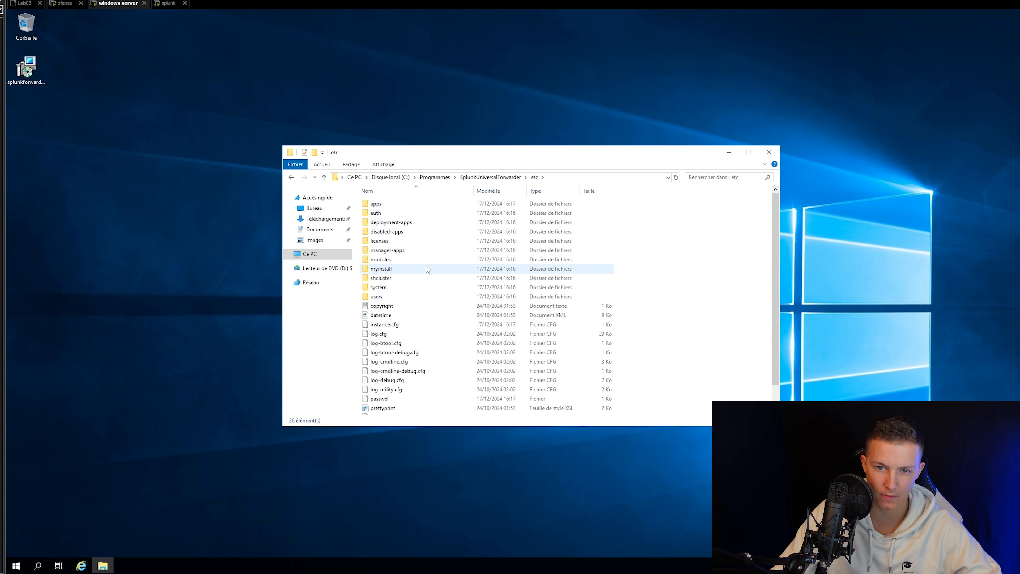
pyautogui.doubleClick(490, 287)
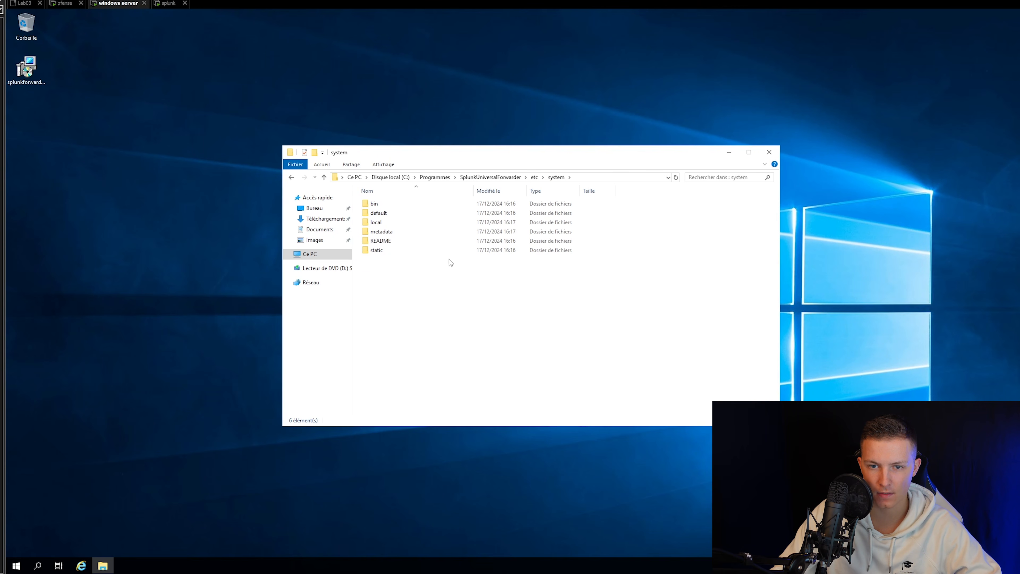
# Copy inputs.conf from the default folder into the local folder, then close the file explorer.
pyautogui.doubleClick(396, 210)
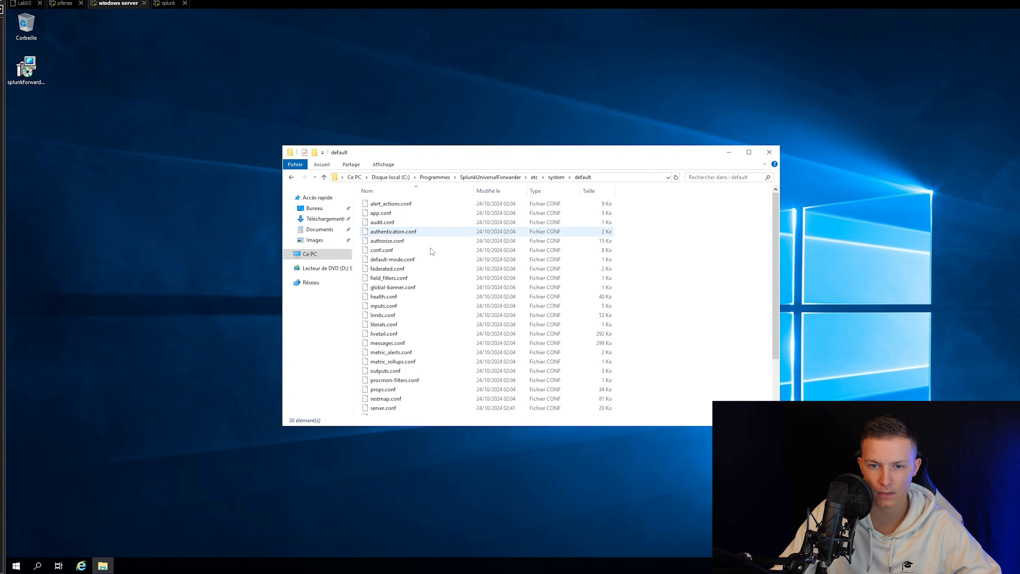
pyautogui.click(522, 307)
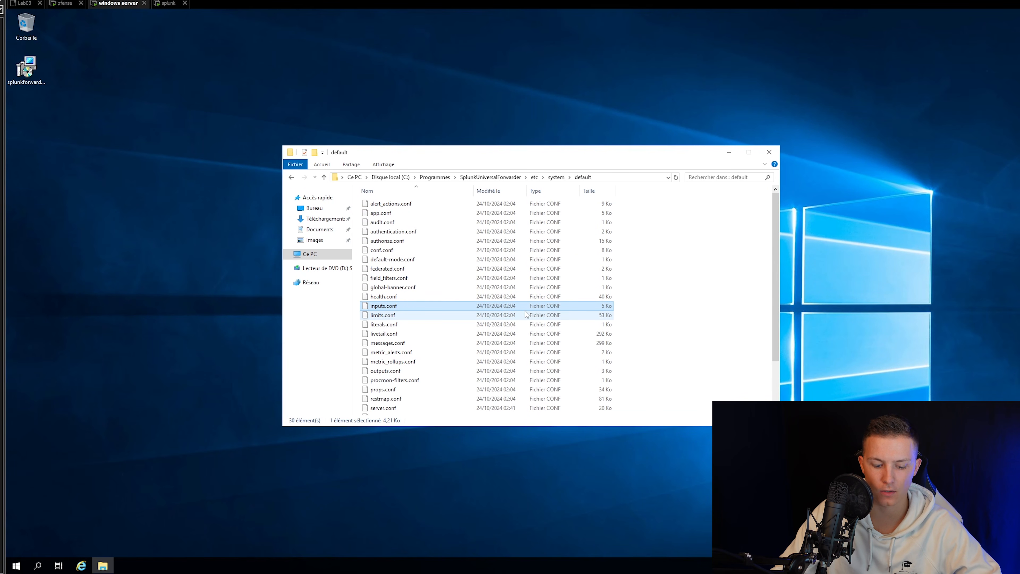
pyautogui.click(557, 177)
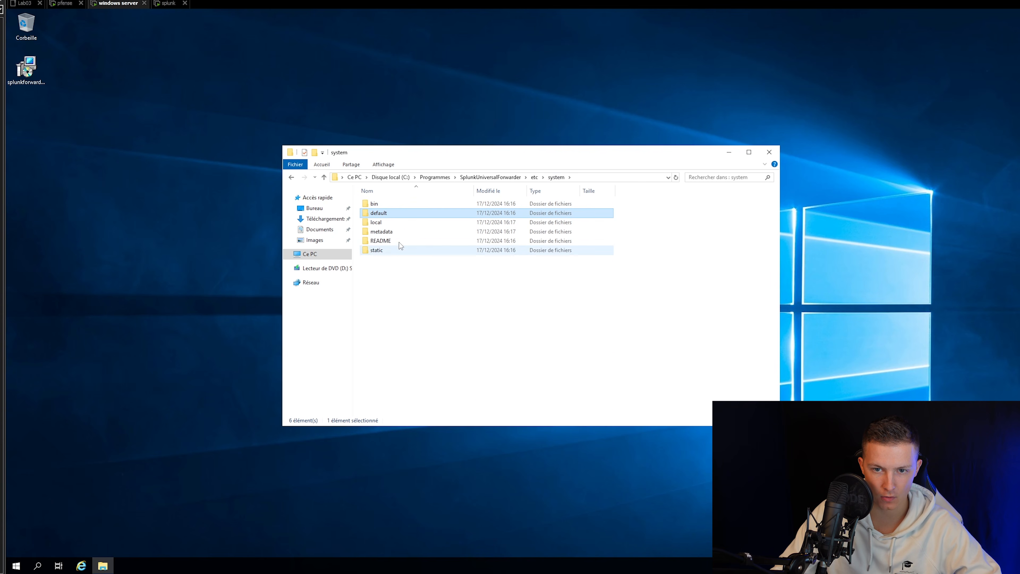
pyautogui.doubleClick(377, 222)
pyautogui.hotkey('ctrl', 'v')
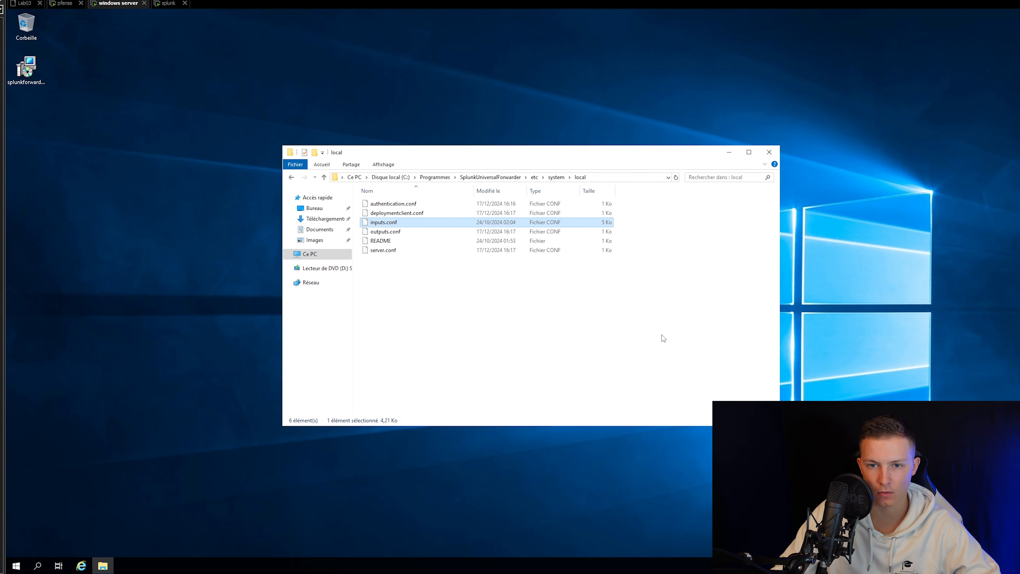
pyautogui.click(660, 334)
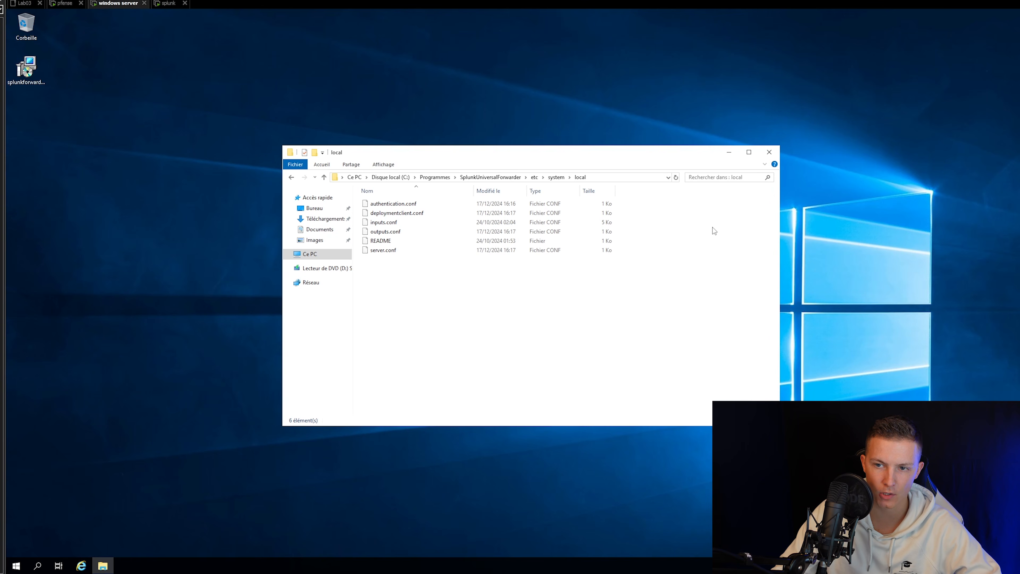
pyautogui.click(769, 153)
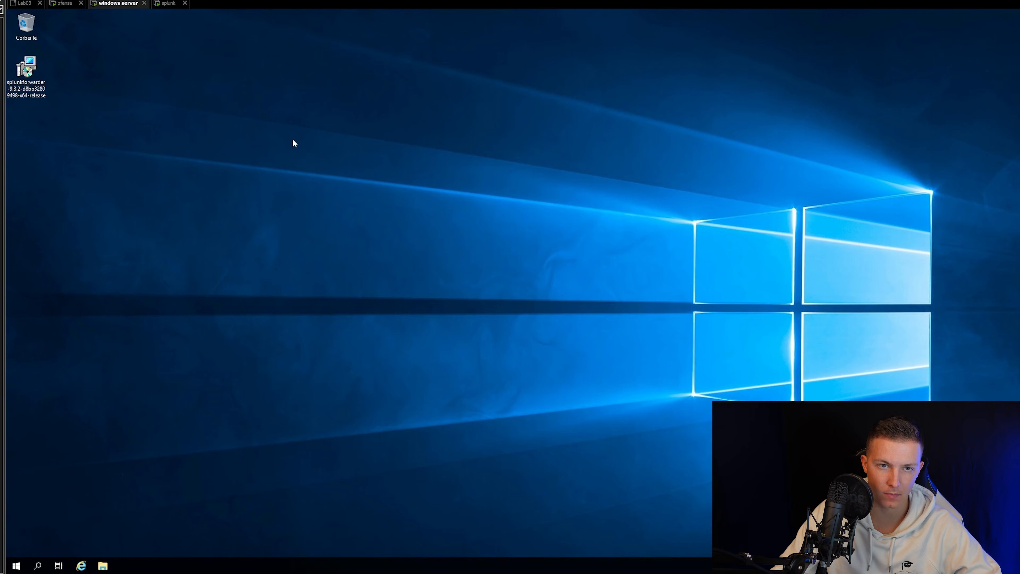
# On the splunk machine, start adding data from a forwarder and reload the forwarder selection page.
pyautogui.click(167, 6)
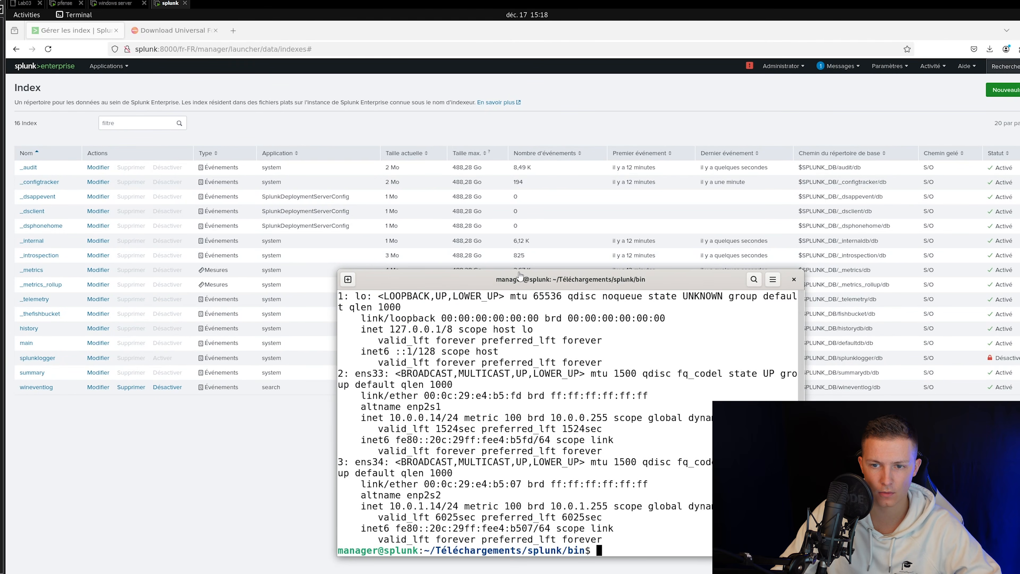
pyautogui.click(892, 87)
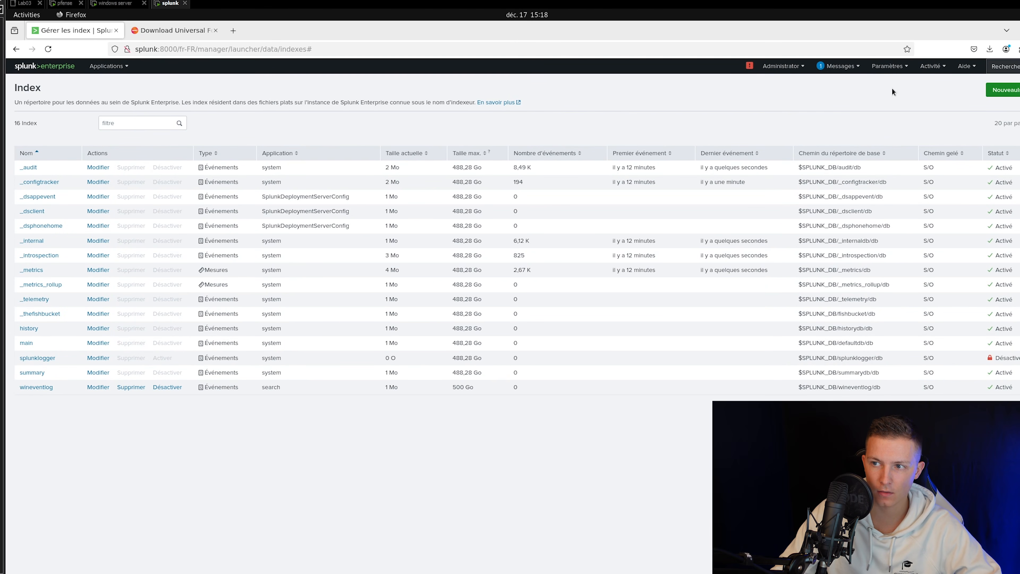
pyautogui.click(900, 67)
pyautogui.click(776, 125)
pyautogui.click(453, 151)
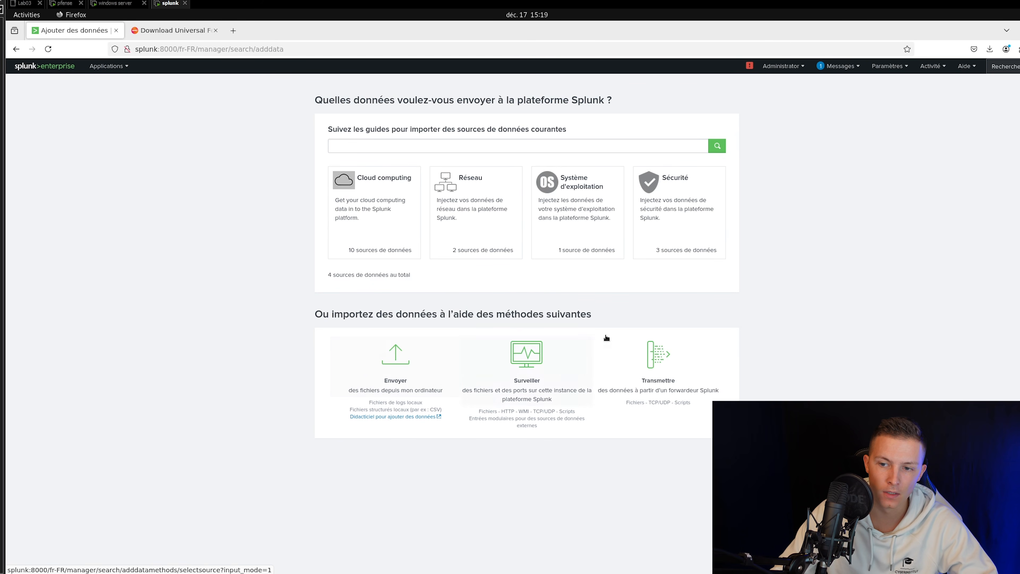
pyautogui.click(675, 373)
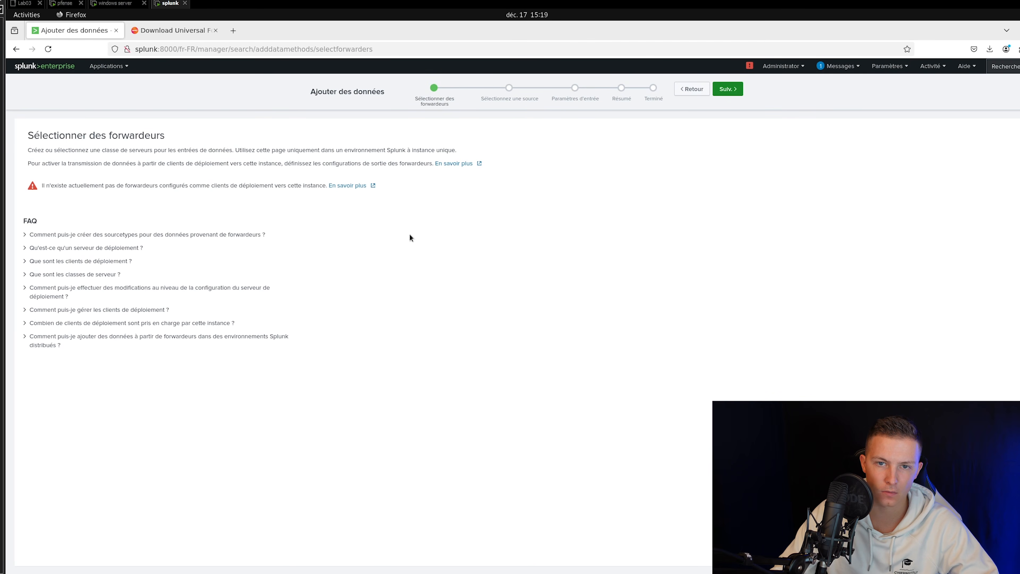
pyautogui.click(48, 49)
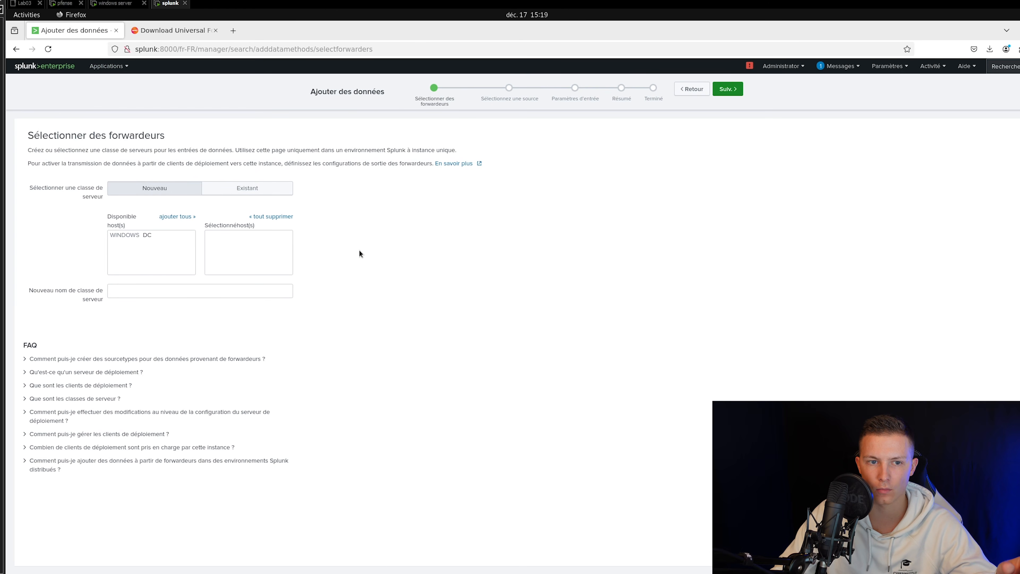
# Create a new server class named DC containing the WINDOWS DC host, and choose Fichiers et répertoires as the source.
pyautogui.click(168, 237)
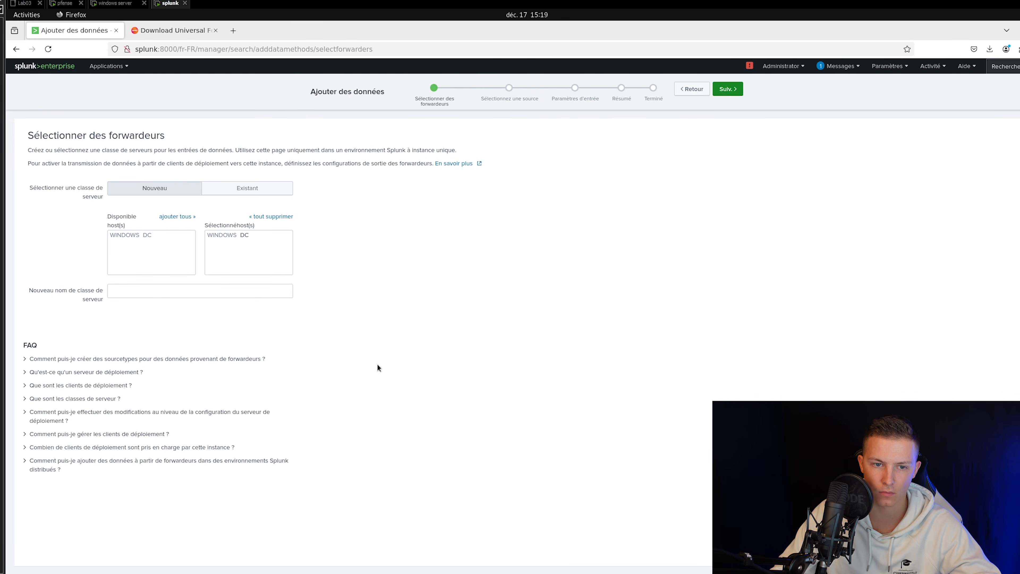
pyautogui.click(123, 291)
pyautogui.click(381, 329)
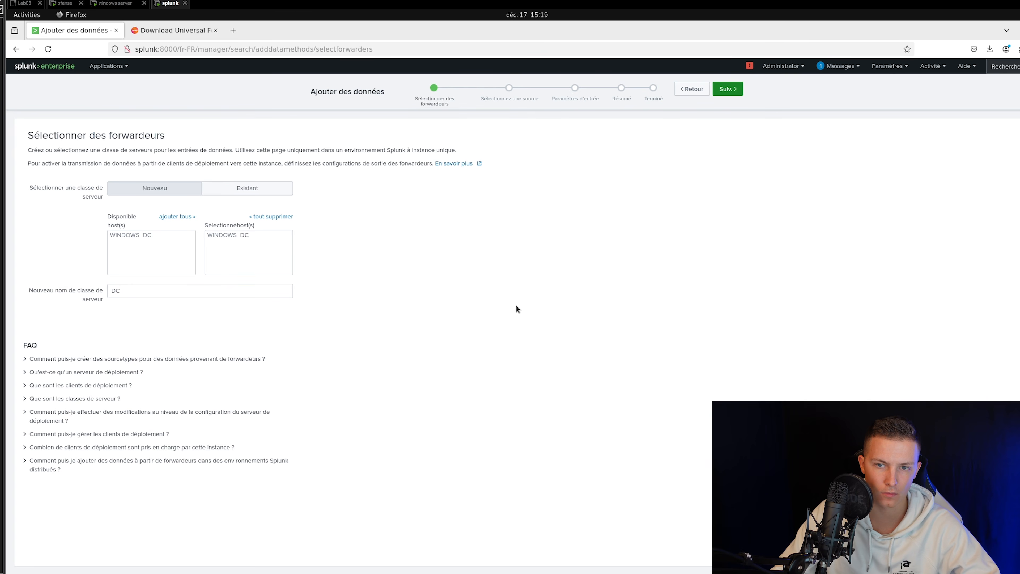
pyautogui.click(727, 89)
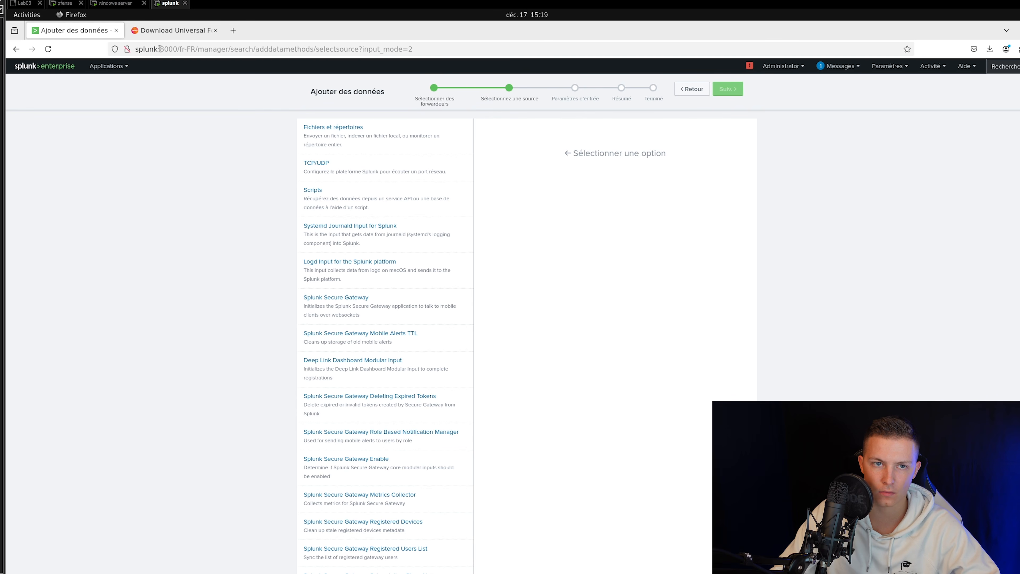
pyautogui.click(379, 139)
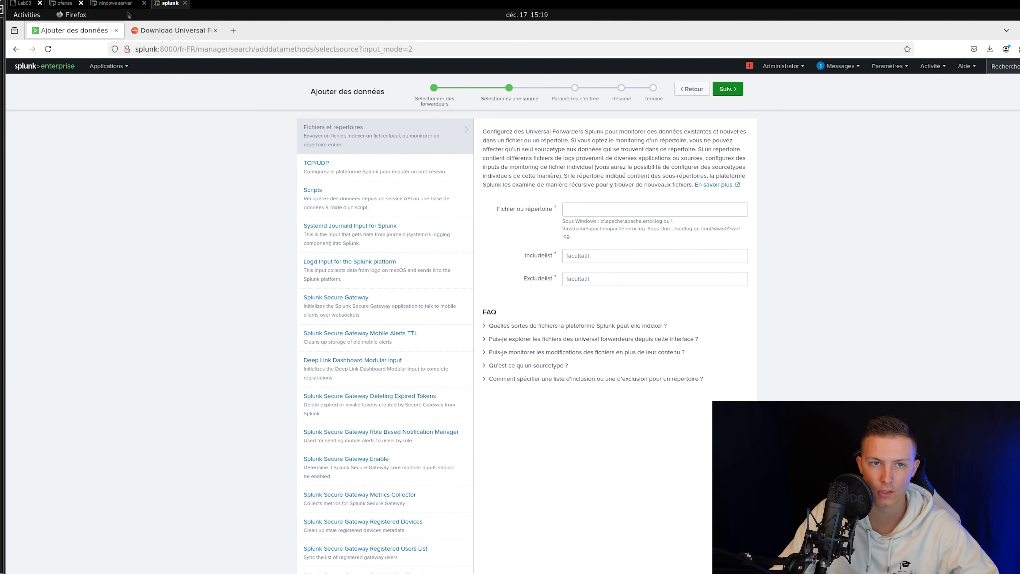
# On the windows server machine, restart the SplunkForwarder service and close the Services console.
pyautogui.click(118, 3)
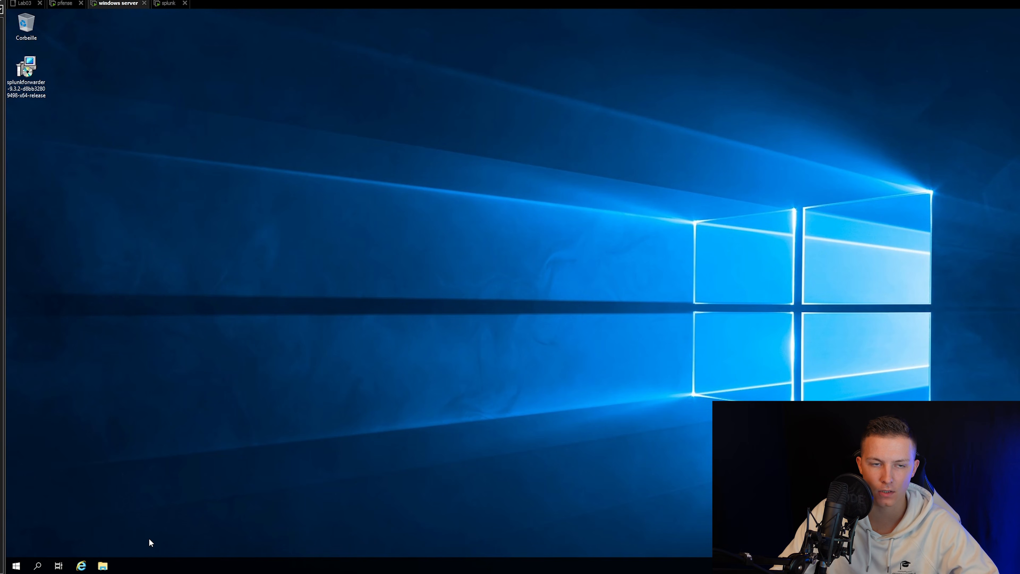
pyautogui.press('super')
pyautogui.write('service')
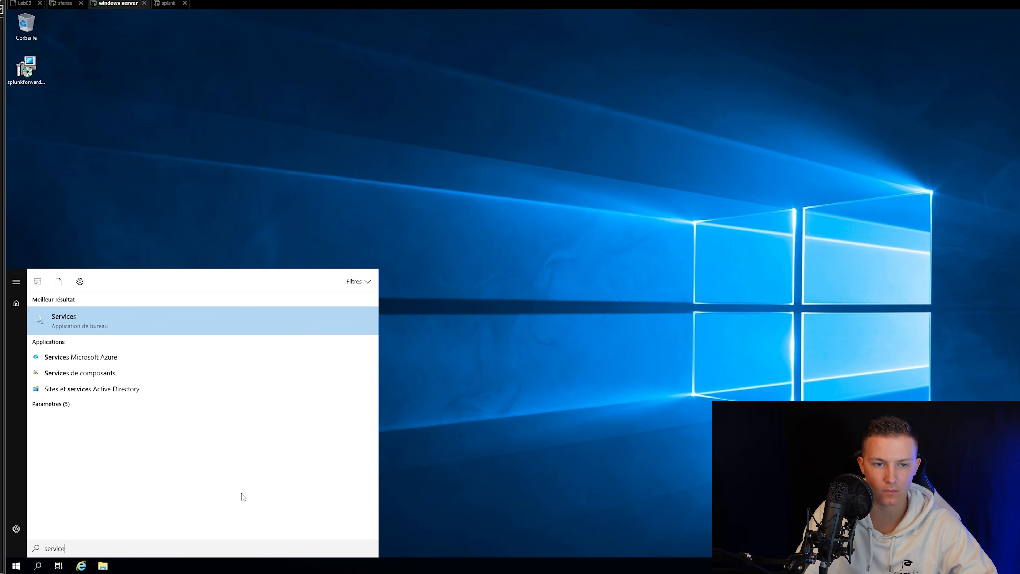
pyautogui.press('Return')
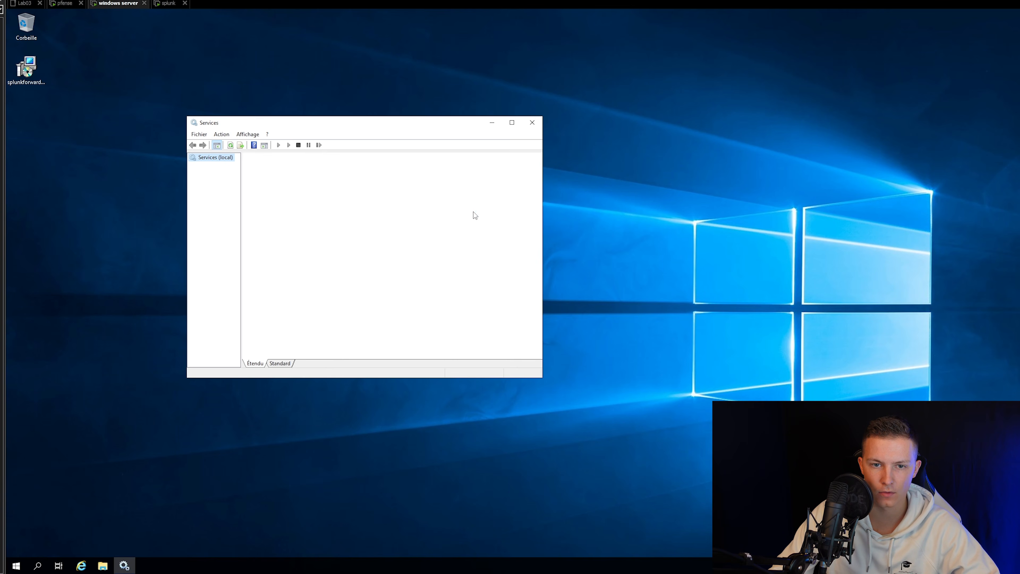
pyautogui.moveTo(538, 180); pyautogui.dragTo(536, 347)
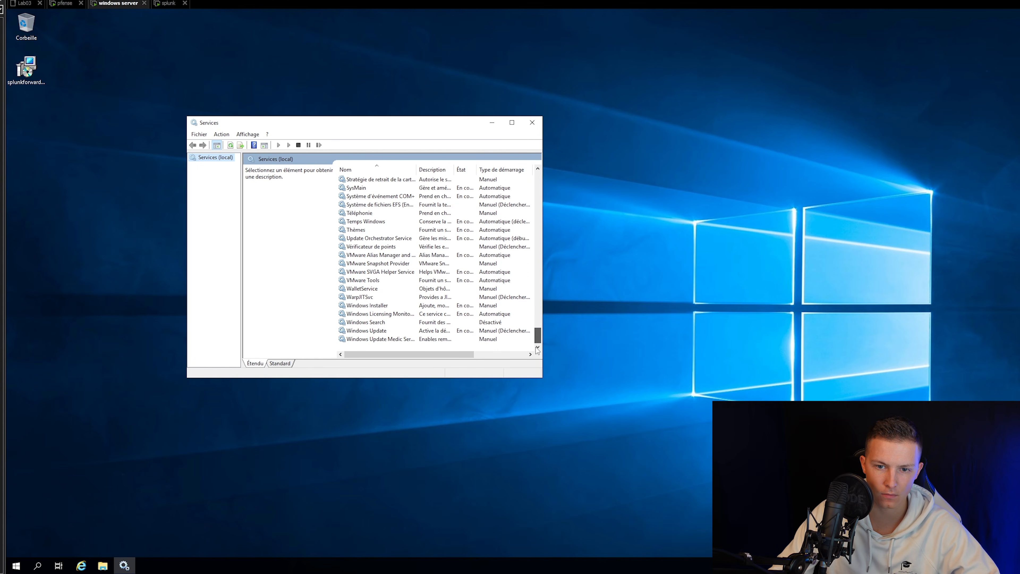
pyautogui.scroll(4, 402, 289)
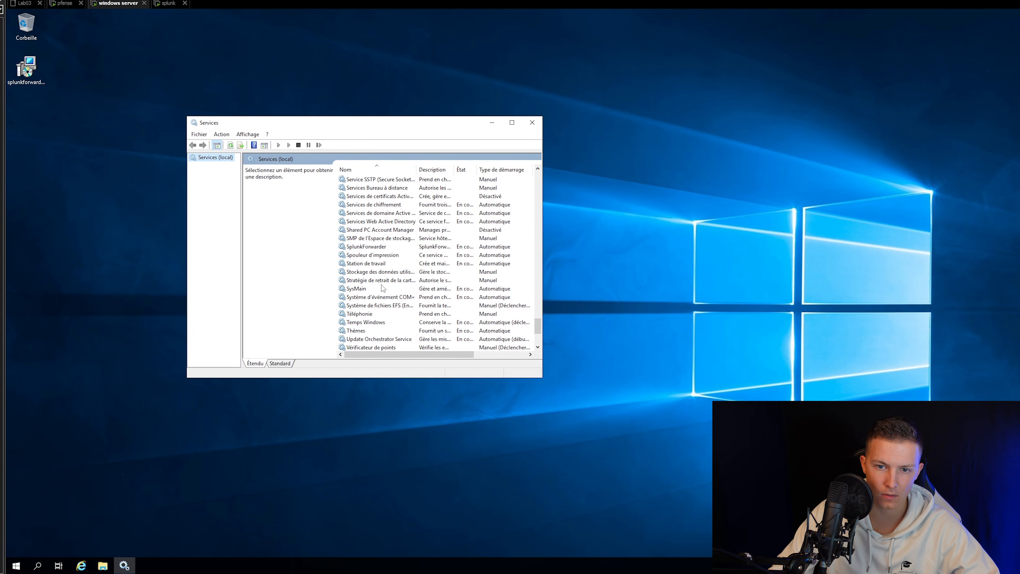
pyautogui.scroll(7, 386, 288)
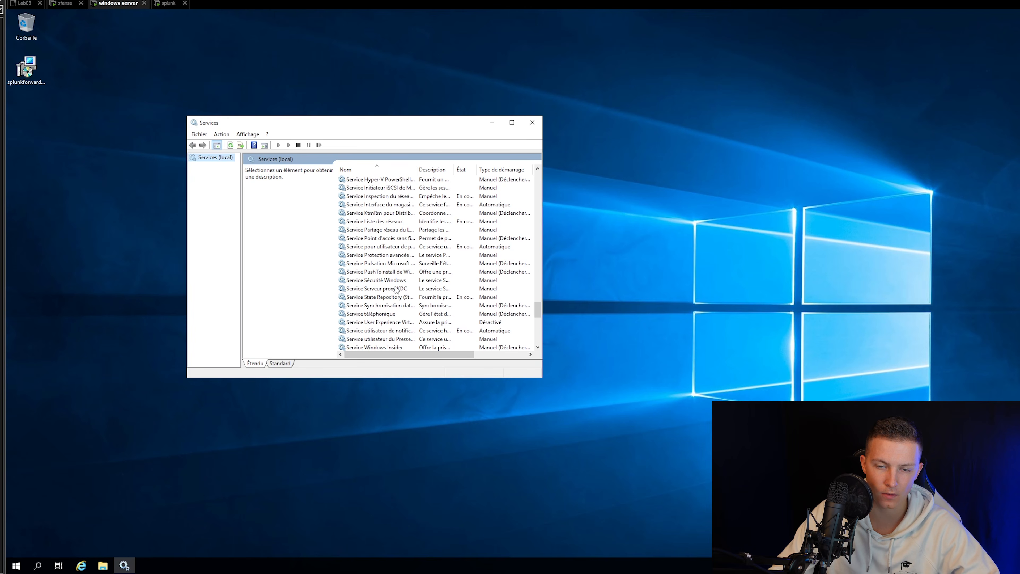
pyautogui.scroll(-7, 397, 290)
pyautogui.click(348, 247)
pyautogui.rightClick(364, 250)
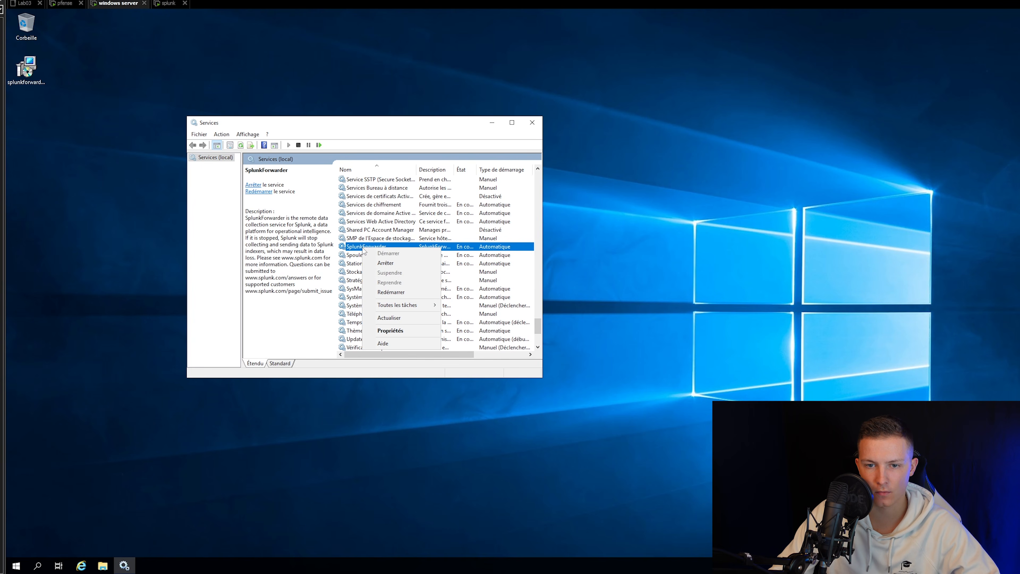
pyautogui.click(407, 292)
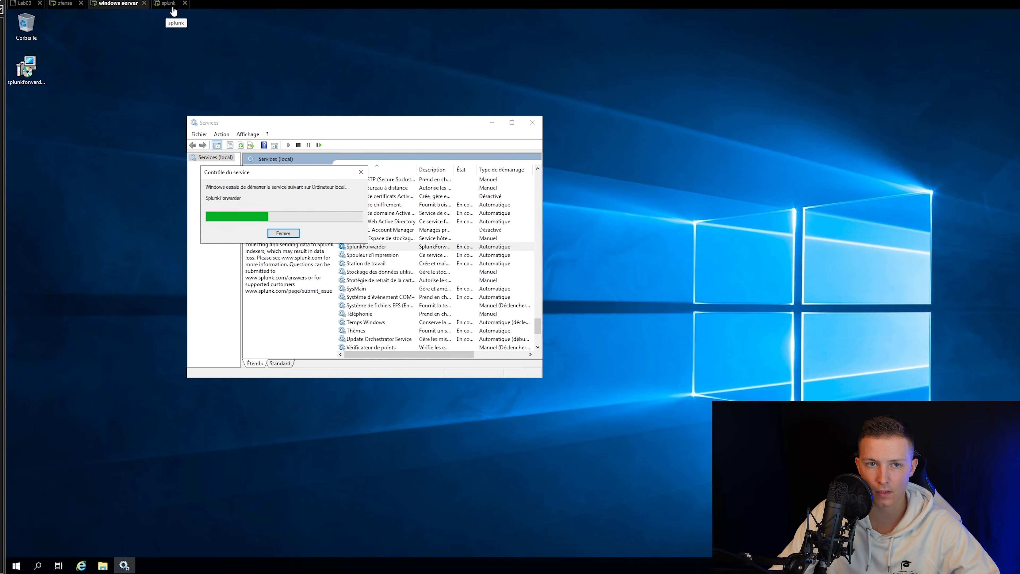
pyautogui.click(532, 123)
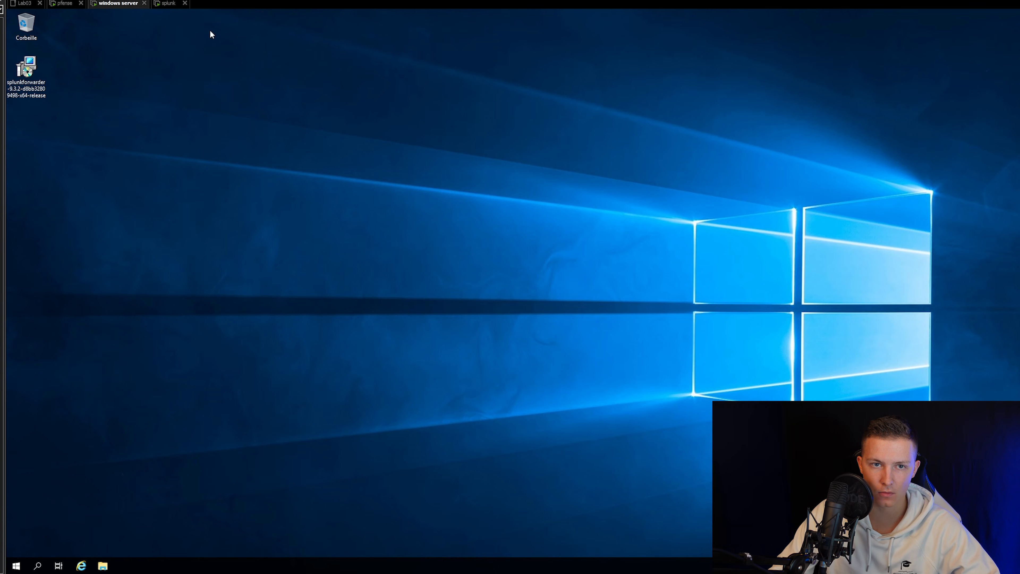
# Back on the splunk machine, restart the forwarder data import and select the existing server class DC.
pyautogui.click(171, 4)
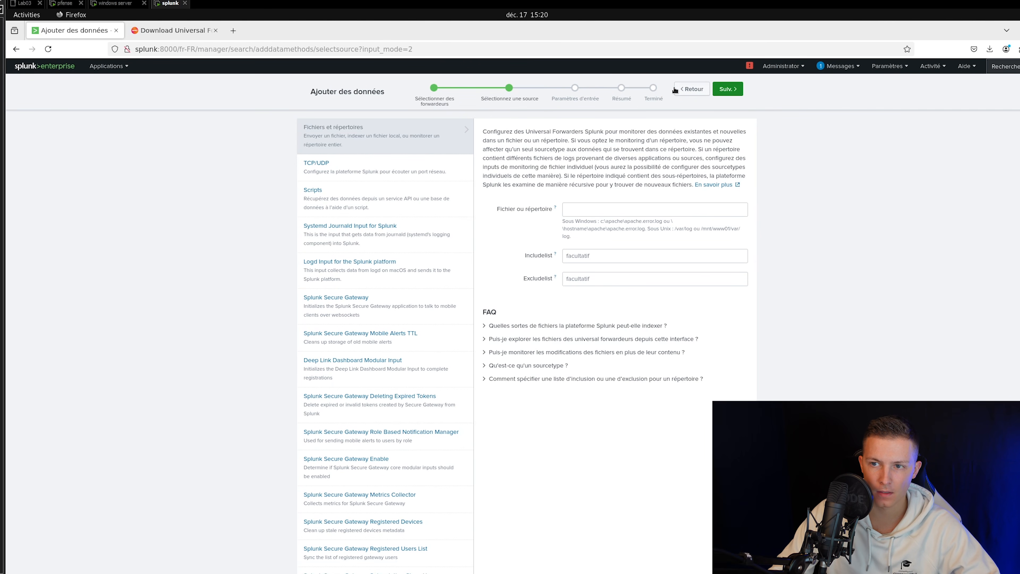
pyautogui.click(696, 91)
pyautogui.click(689, 93)
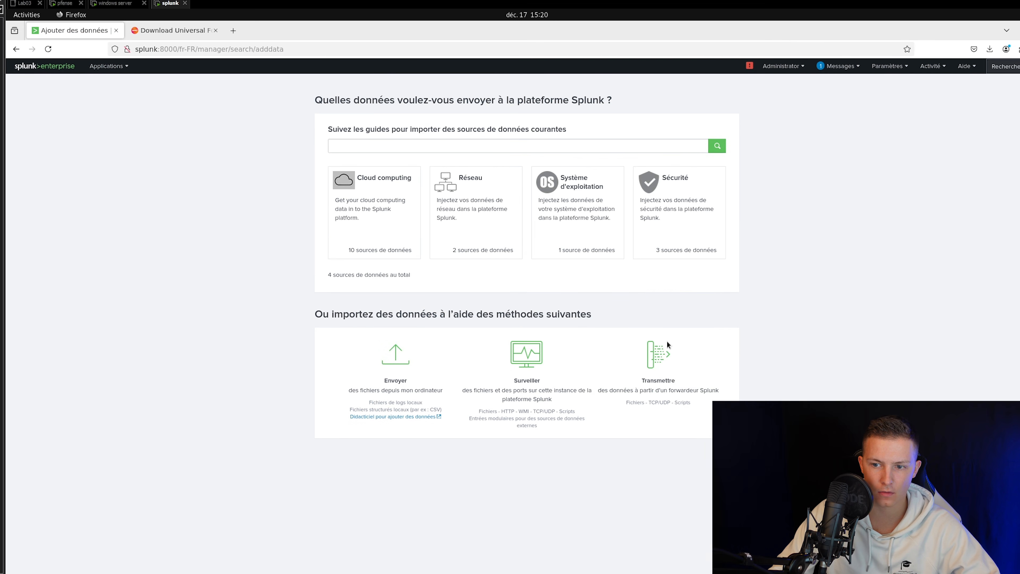
pyautogui.click(656, 369)
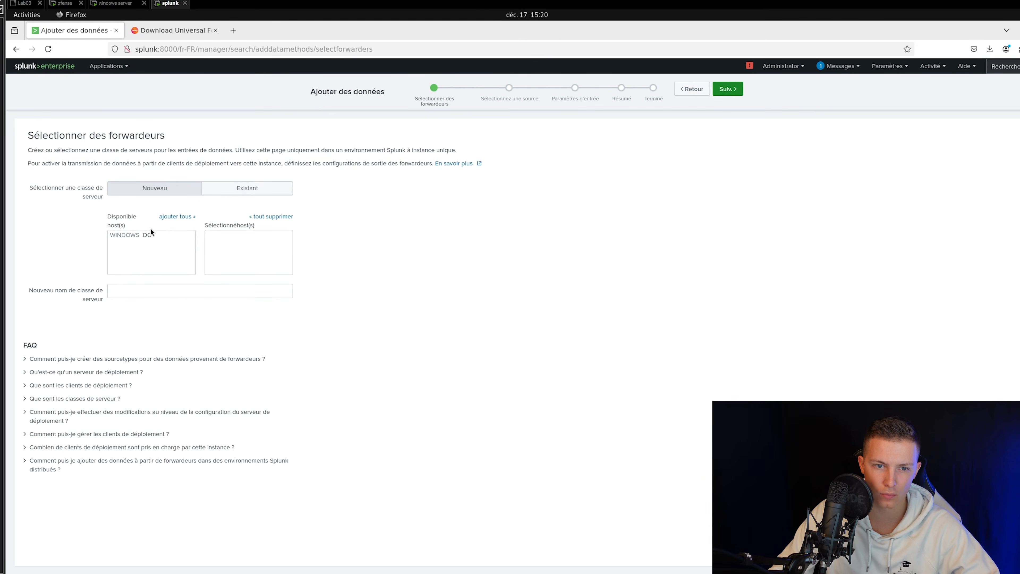
pyautogui.click(268, 194)
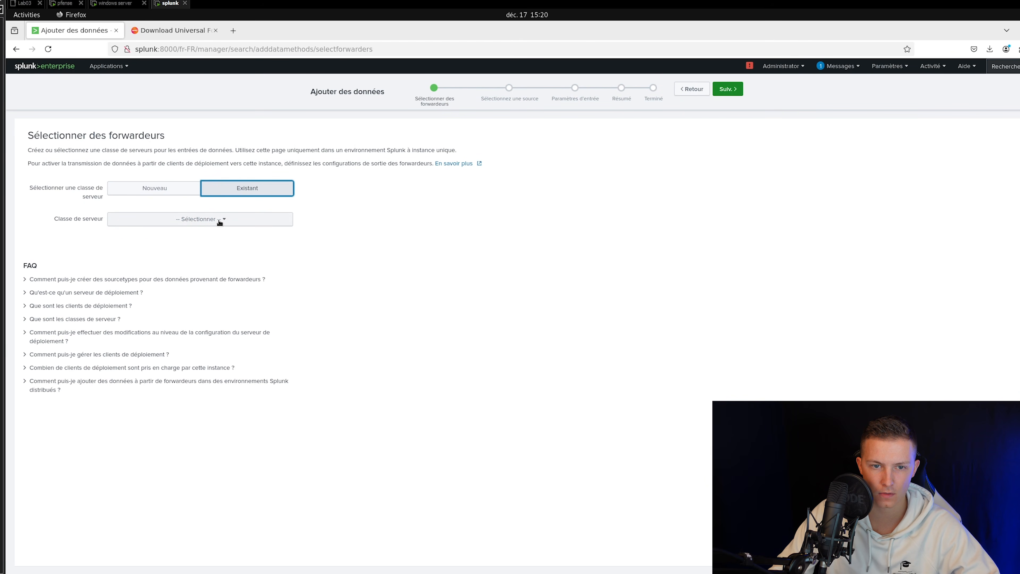
pyautogui.click(218, 221)
pyautogui.click(178, 254)
pyautogui.click(159, 256)
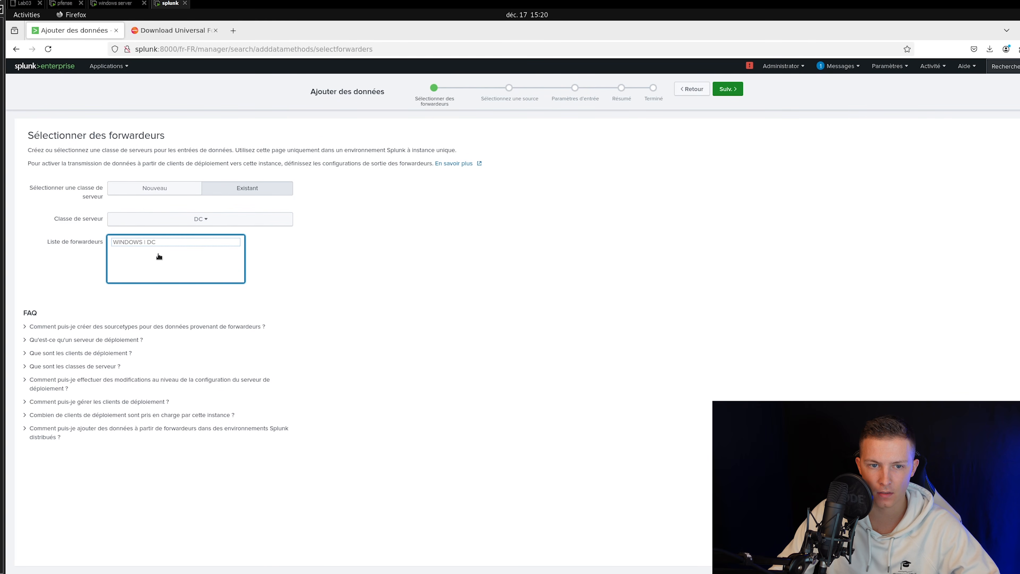
# Choose Logs d'événements locaux as the source and include the Application, ForwardedEvents, Security, Setup and System logs.
pyautogui.click(735, 95)
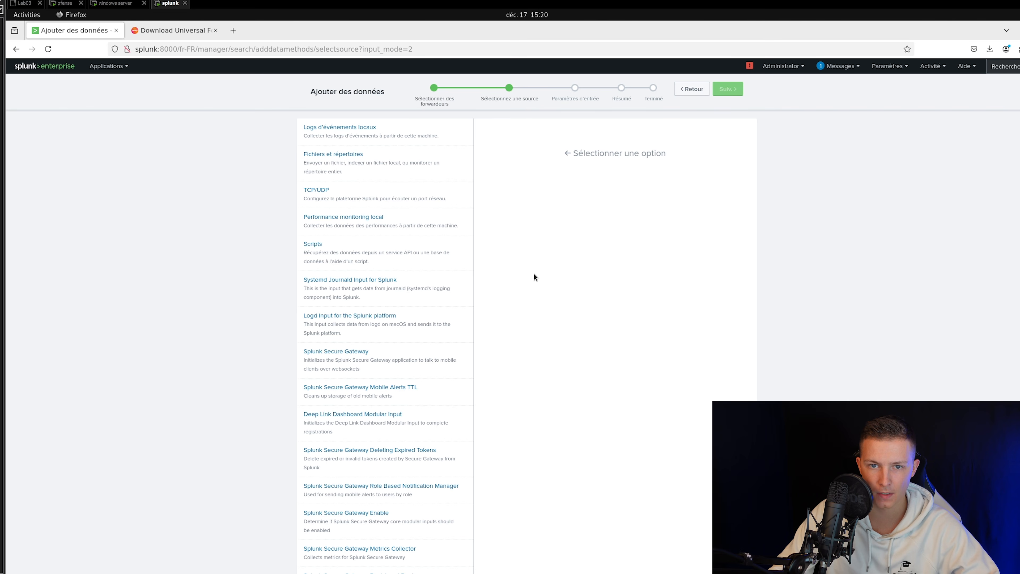
pyautogui.click(388, 140)
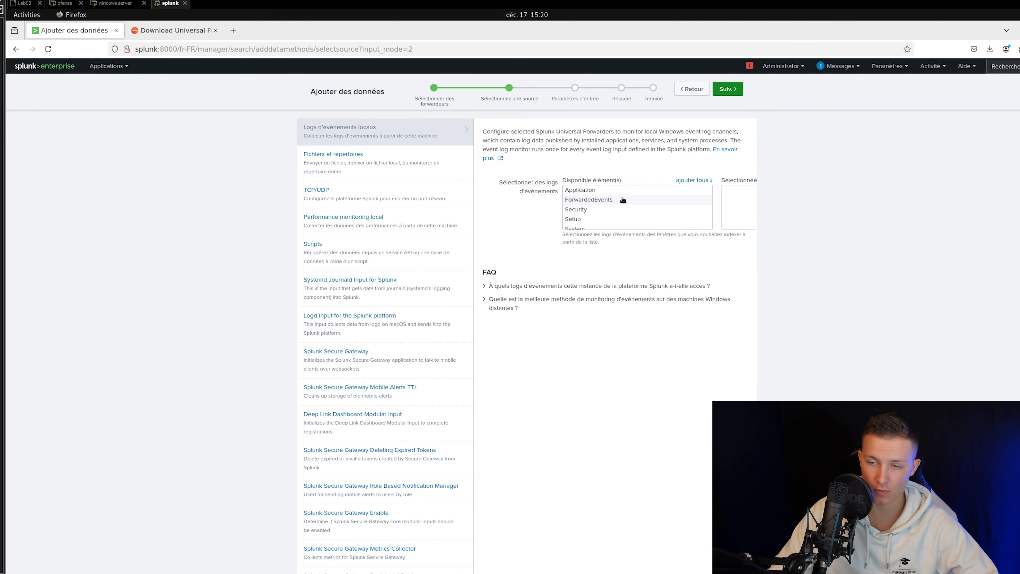
pyautogui.click(633, 192)
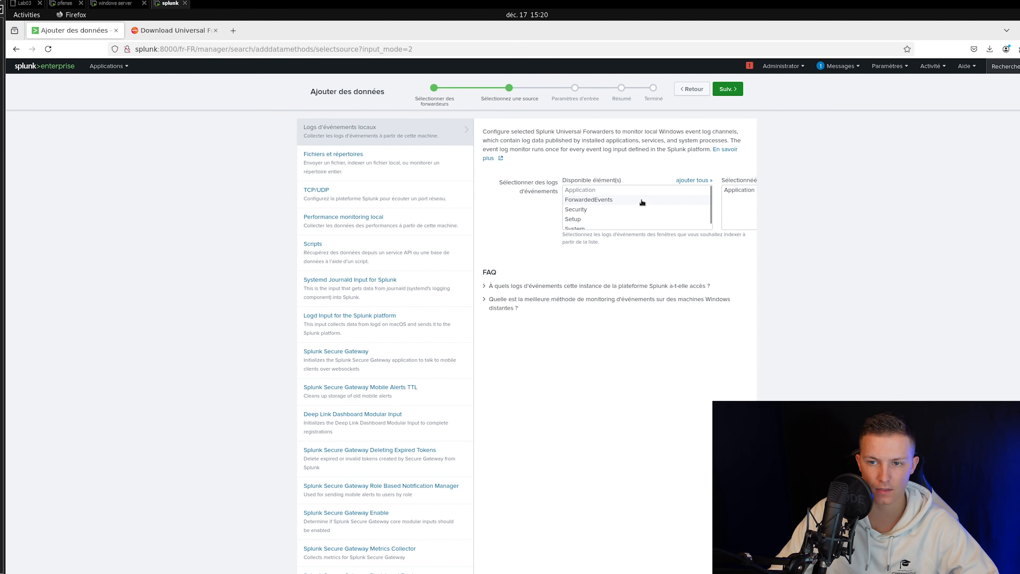
pyautogui.click(611, 201)
pyautogui.click(604, 210)
pyautogui.click(599, 219)
pyautogui.click(598, 227)
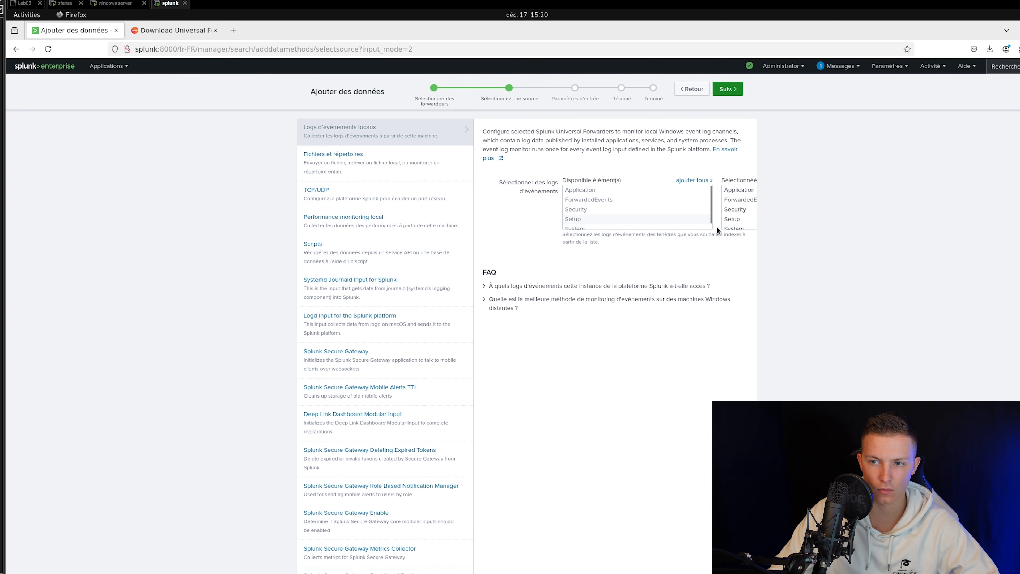
pyautogui.scroll(-3, 640, 283)
pyautogui.scroll(3, 643, 283)
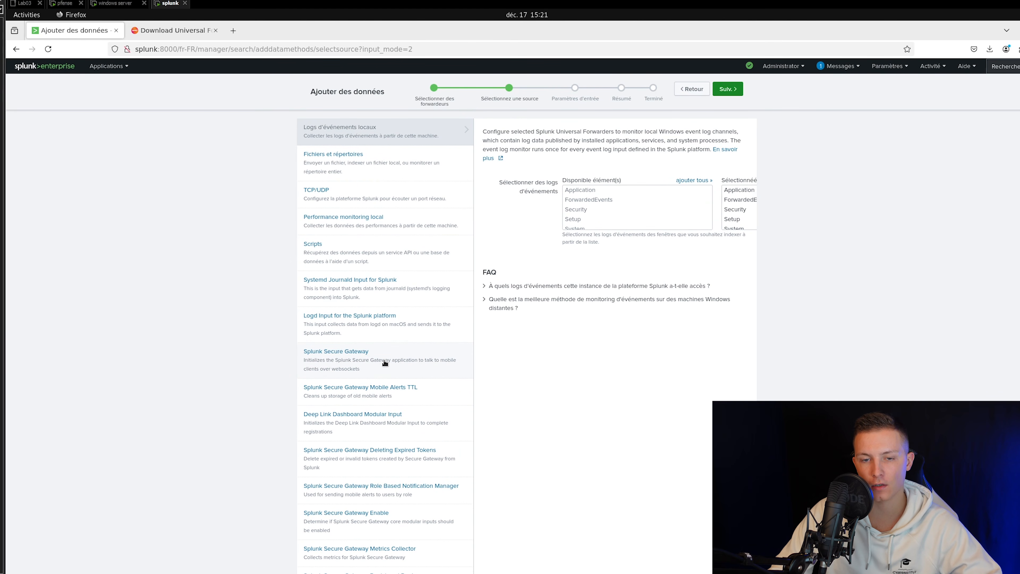
pyautogui.scroll(-4, 373, 559)
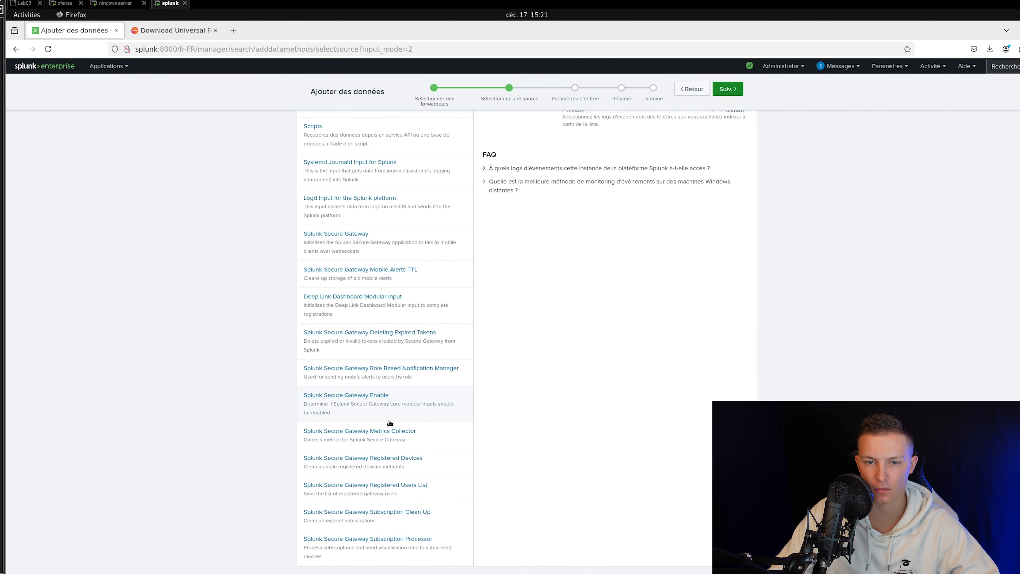
pyautogui.scroll(4, 426, 414)
pyautogui.click(727, 89)
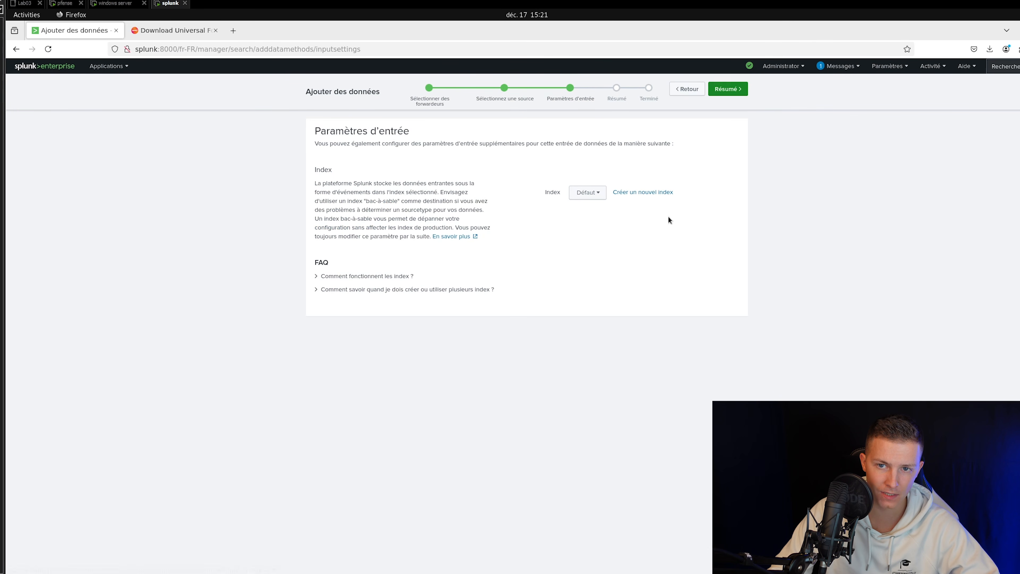
# Set the input's destination index to wineventlog, review the summary and submit the new data input.
pyautogui.click(593, 193)
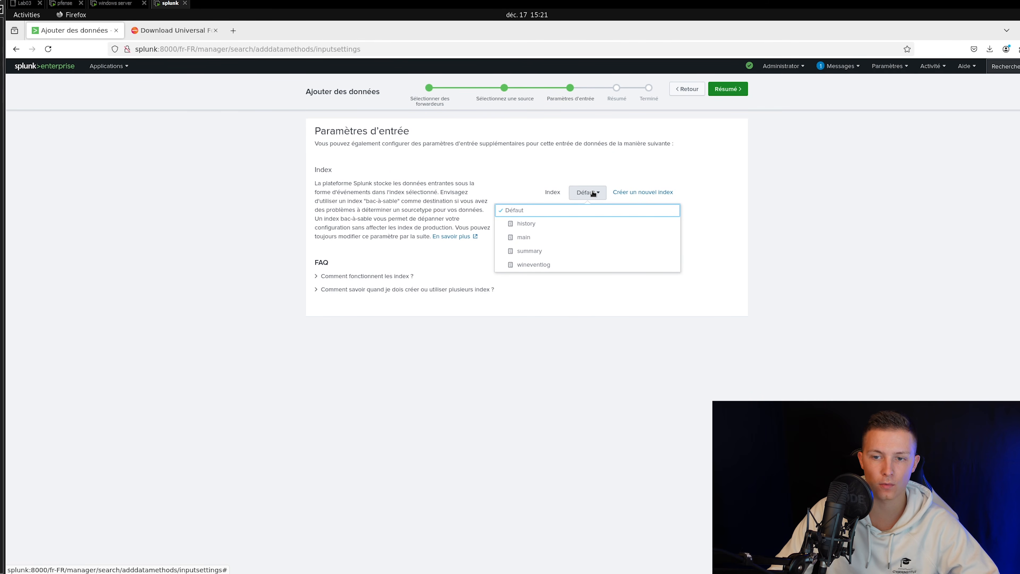
pyautogui.click(539, 265)
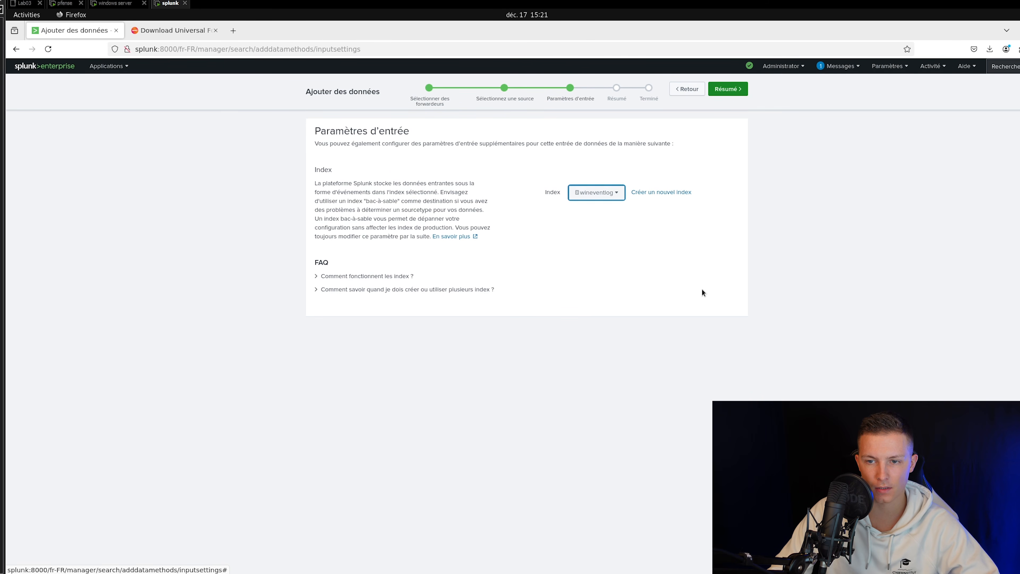
pyautogui.click(728, 89)
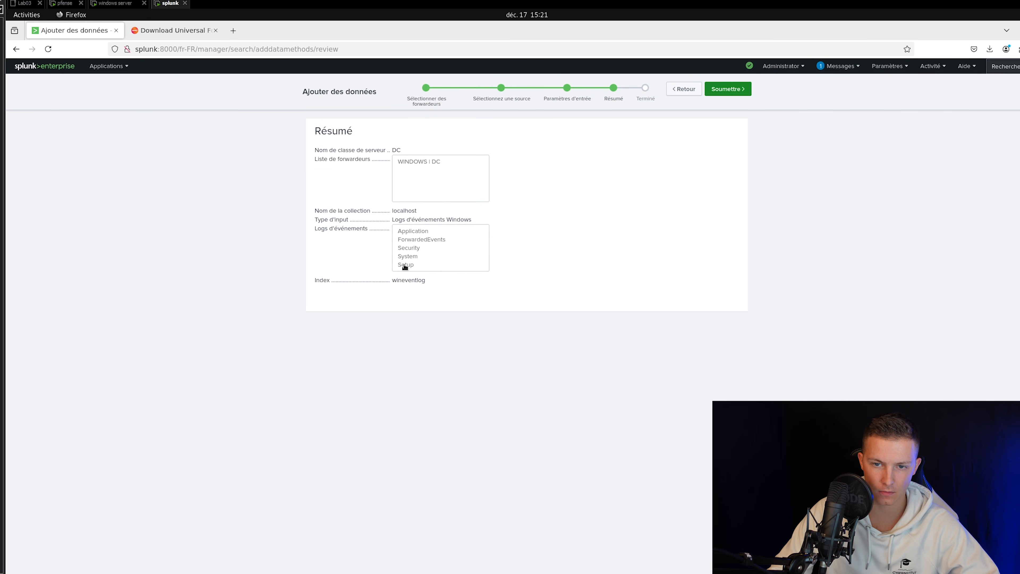
pyautogui.click(722, 95)
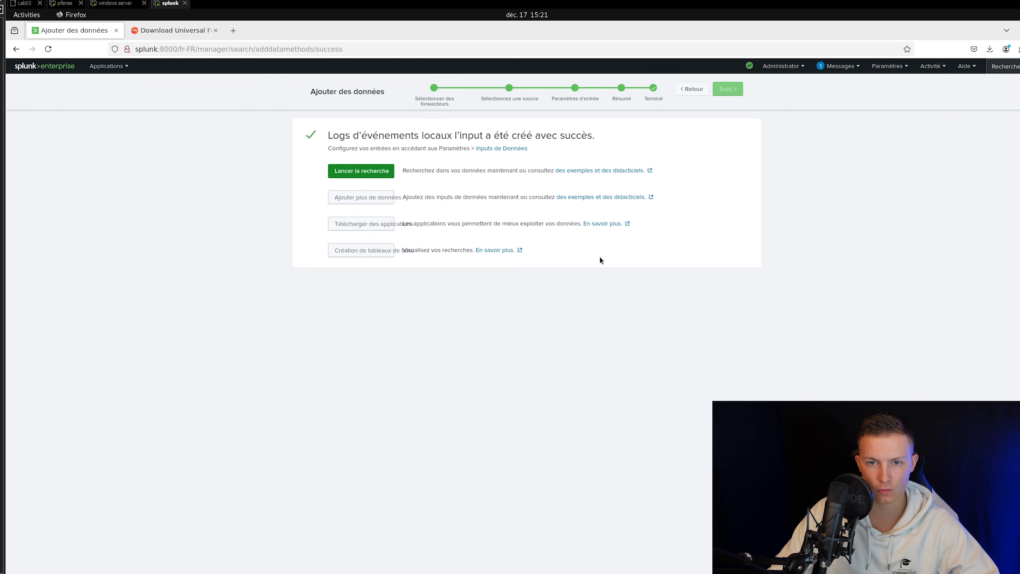
# Launch the search on the newly added event log data and dismiss the guided tour and dark mode introduction.
pyautogui.click(378, 175)
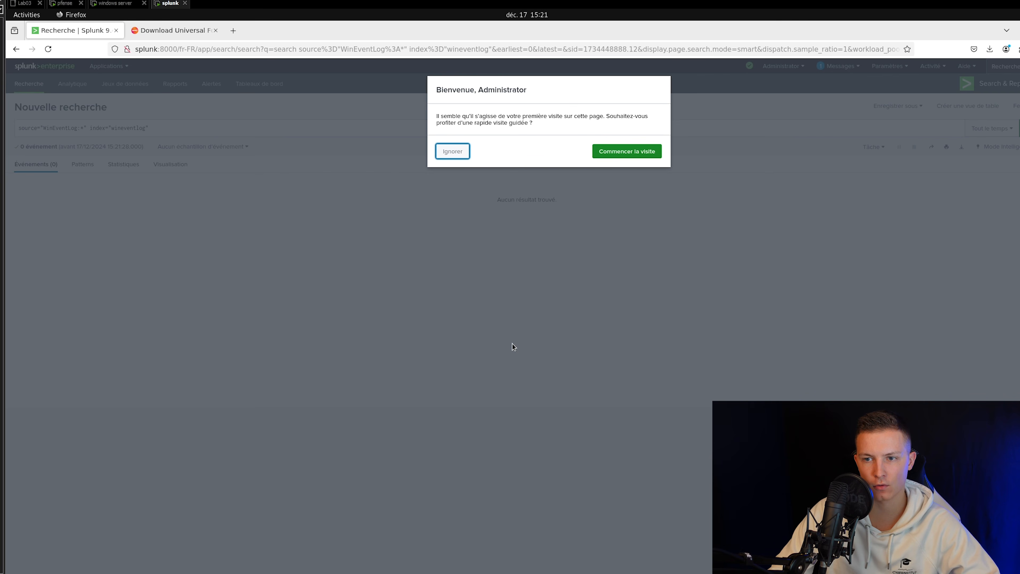
pyautogui.click(454, 153)
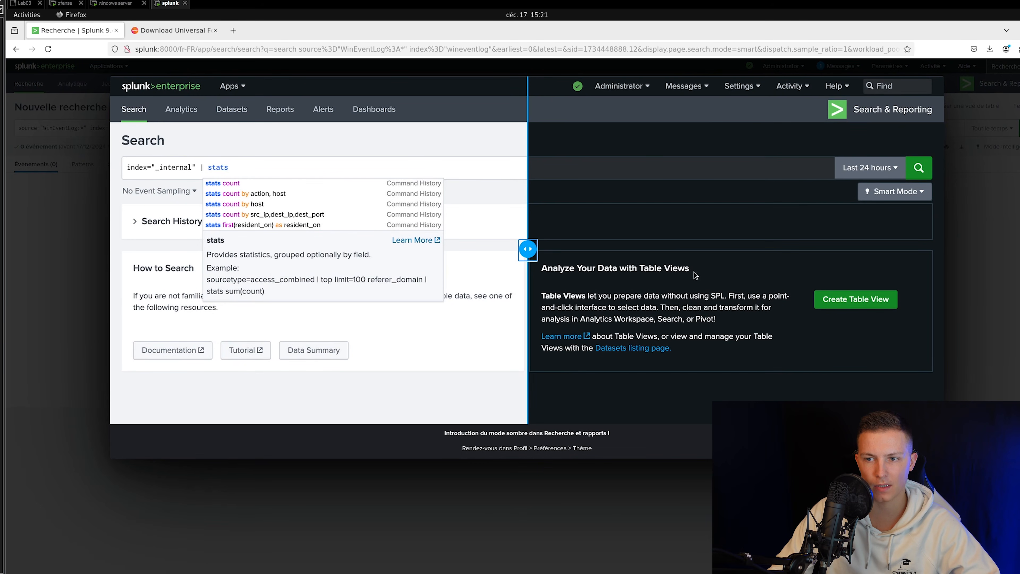
pyautogui.press('Escape')
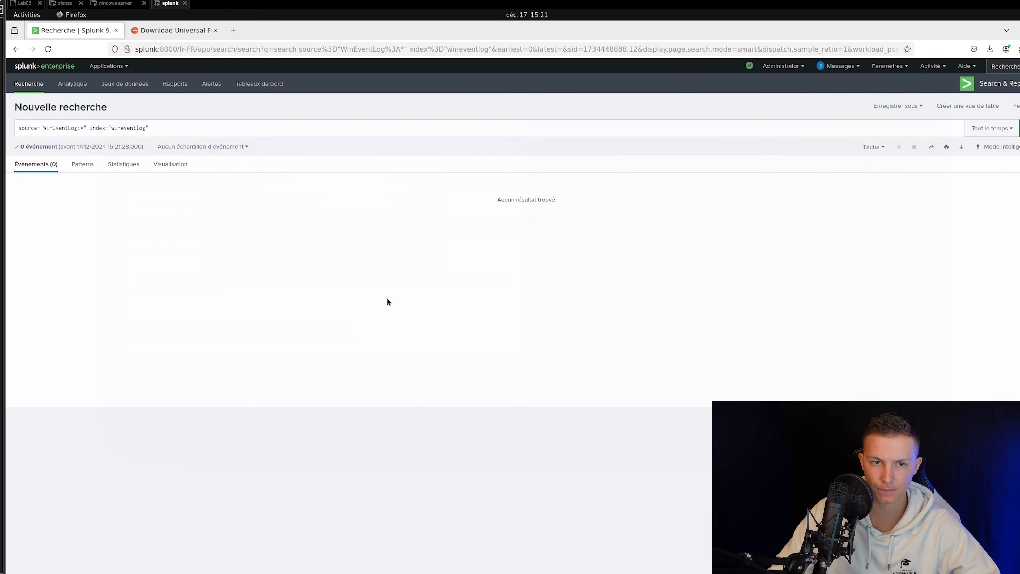